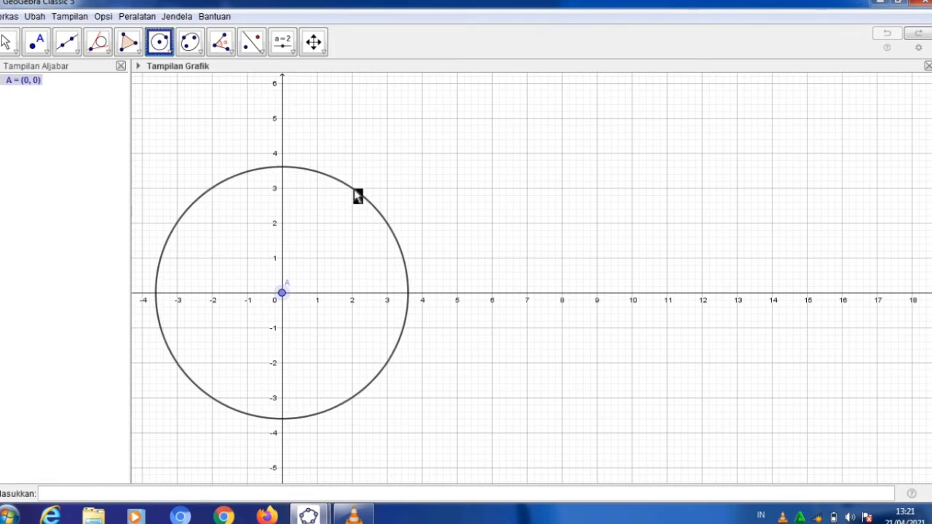
Complete the circle centred at the origin through the point (2, 3), and hide its centre point A
{"action": "left_click", "coordinate": [354, 191]}
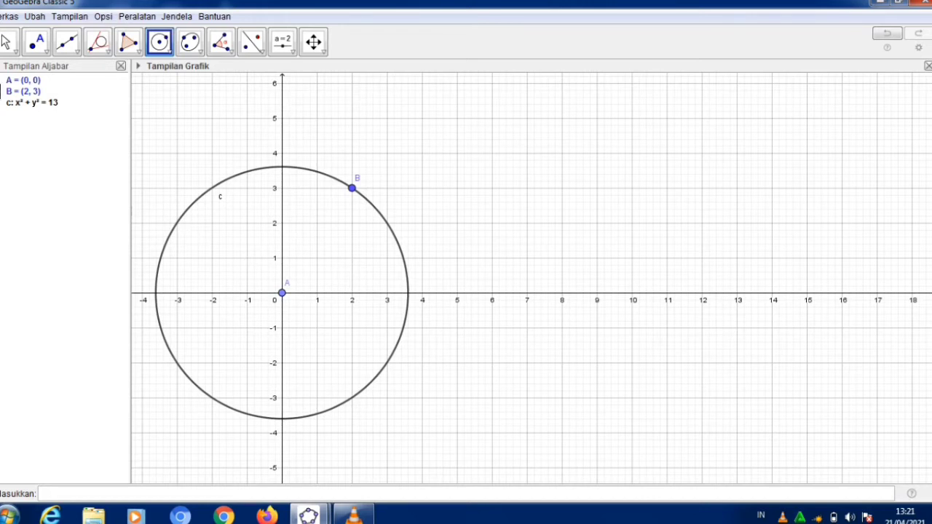
{"action": "left_click", "coordinate": [2, 81]}
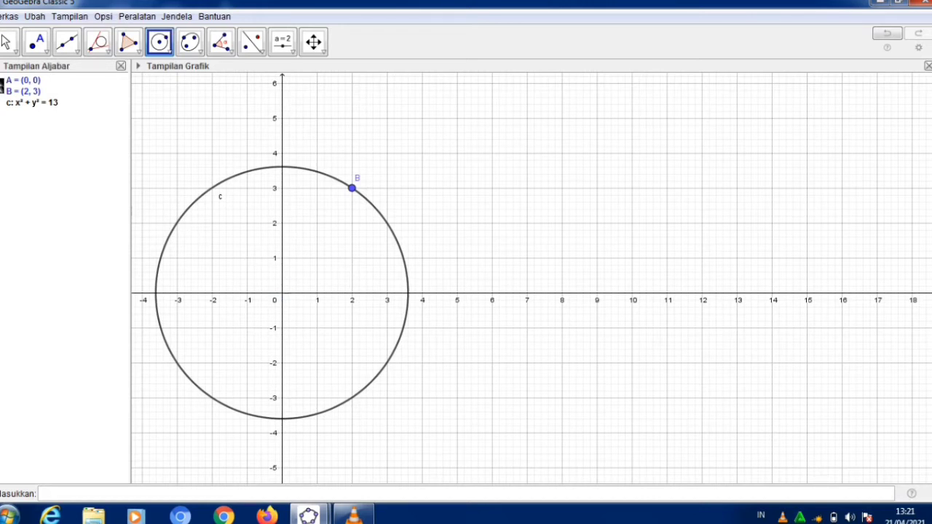
Construct the tangent to circle c at point B and switch its equation to the form ax + by + c = 0
{"action": "left_click", "coordinate": [107, 47]}
{"action": "left_click", "coordinate": [108, 48]}
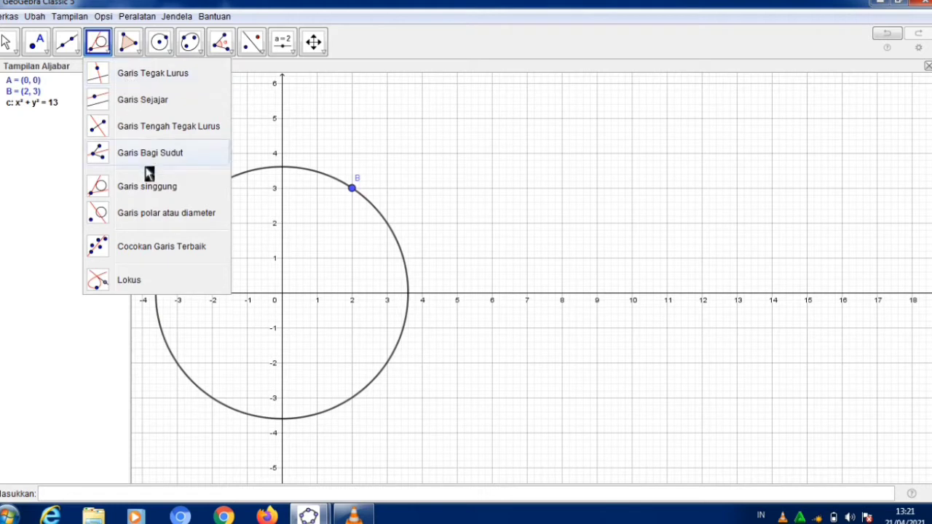
{"action": "left_click", "coordinate": [179, 191]}
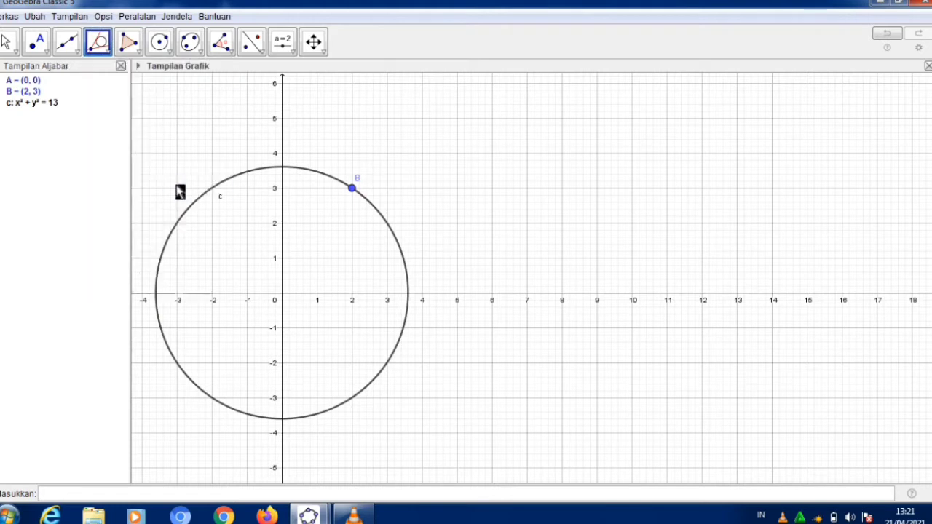
{"action": "left_click", "coordinate": [352, 187]}
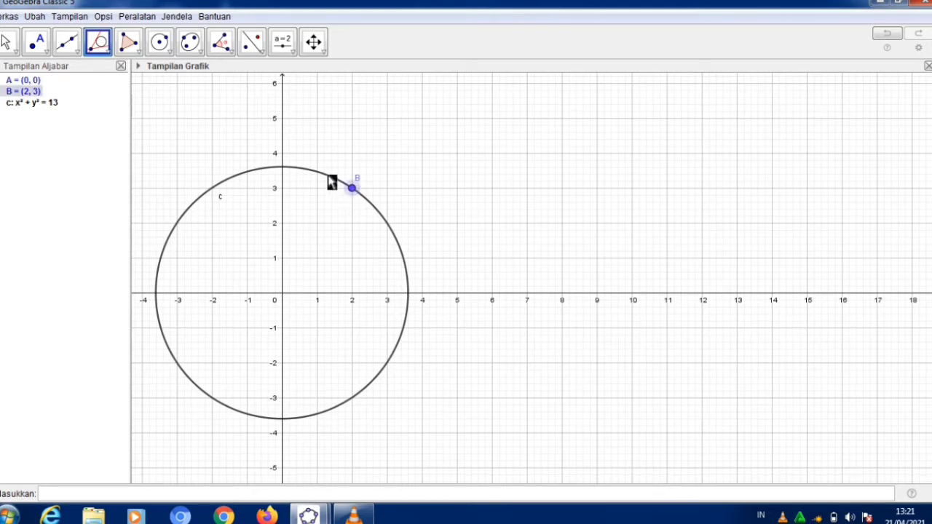
{"action": "left_click", "coordinate": [329, 177]}
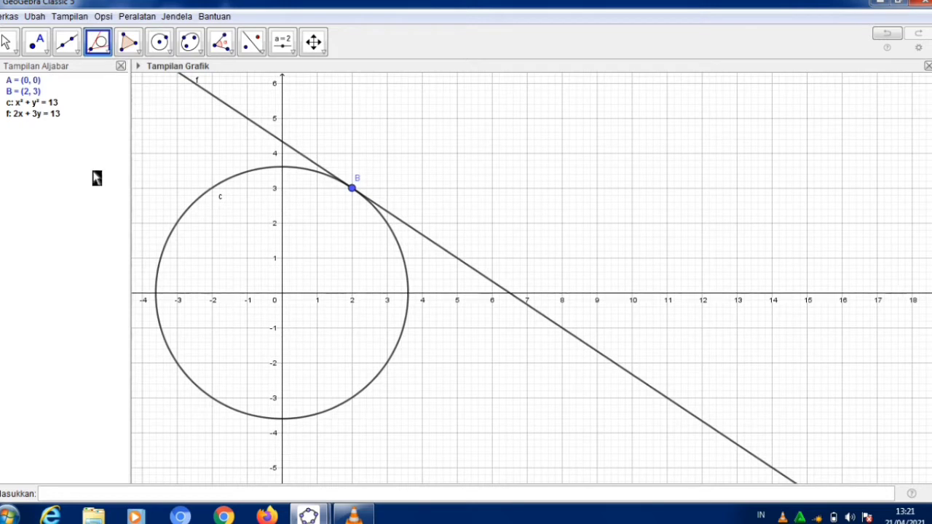
{"action": "right_click", "coordinate": [52, 116]}
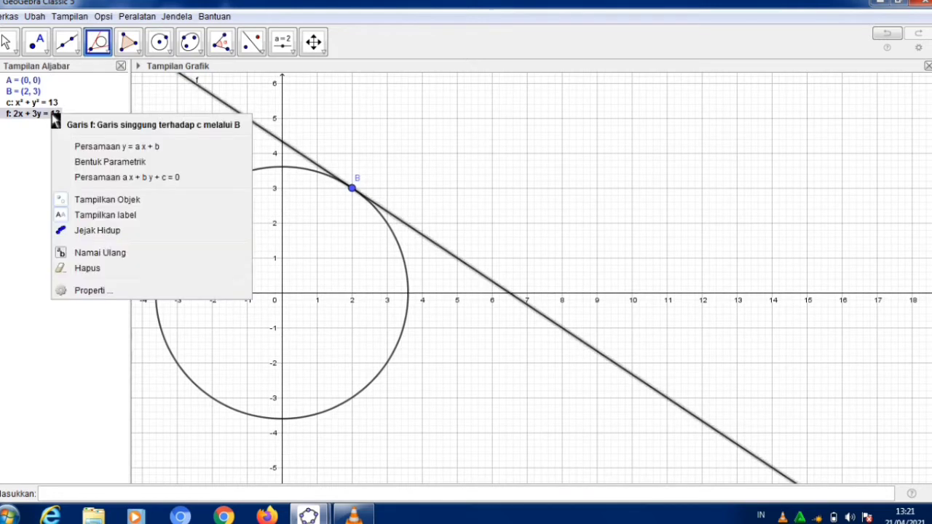
{"action": "left_click", "coordinate": [80, 180]}
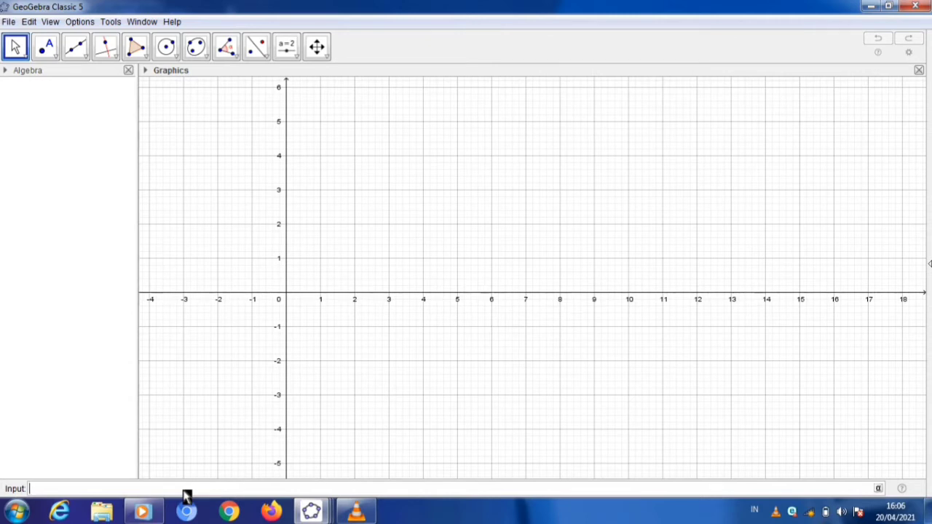
Plot the circle by entering the equation x^2+y^2=10
{"action": "type", "text": "x^2+y^2=10"}
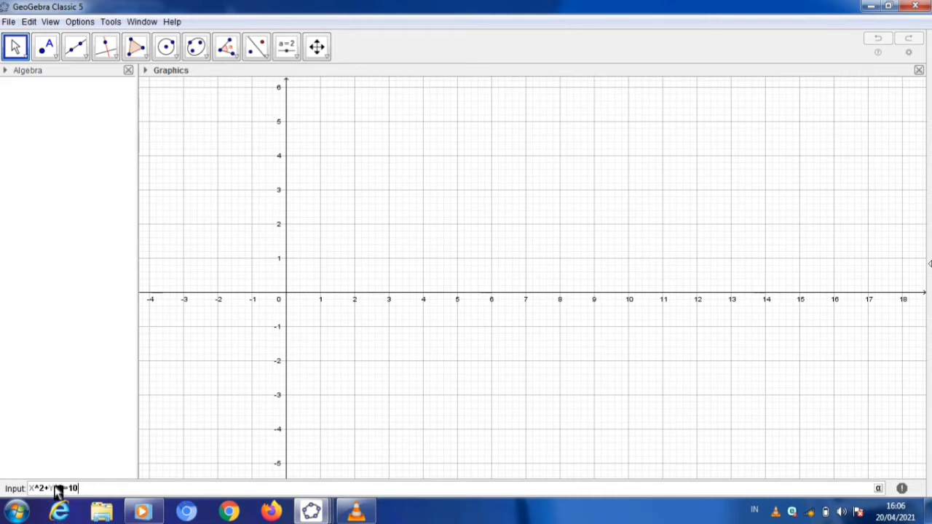
{"action": "key", "text": "BackSpace"}
{"action": "type", "text": "y"}
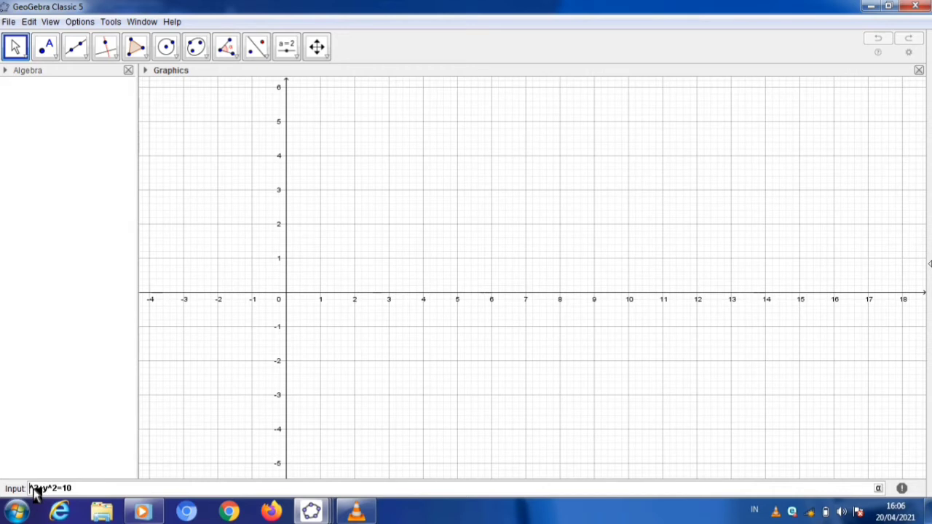
{"action": "key", "text": "Return"}
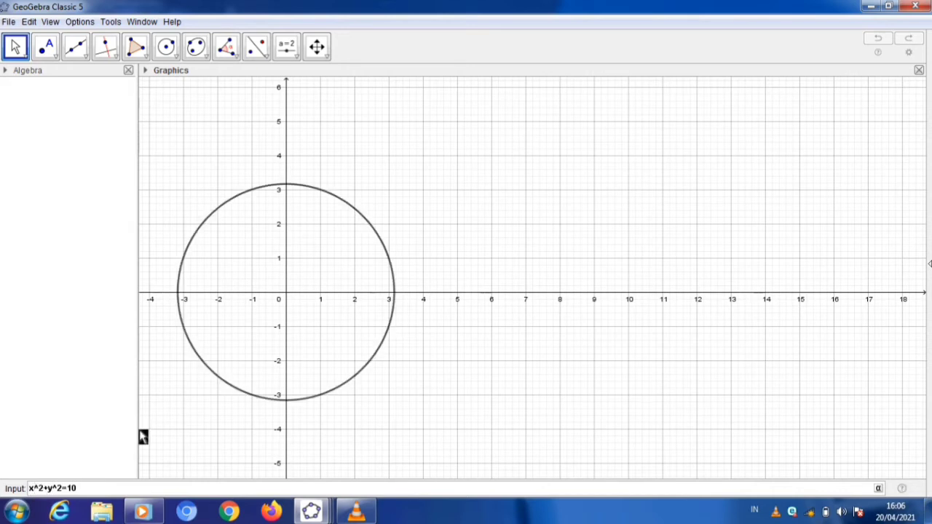
{"action": "key", "text": "Return"}
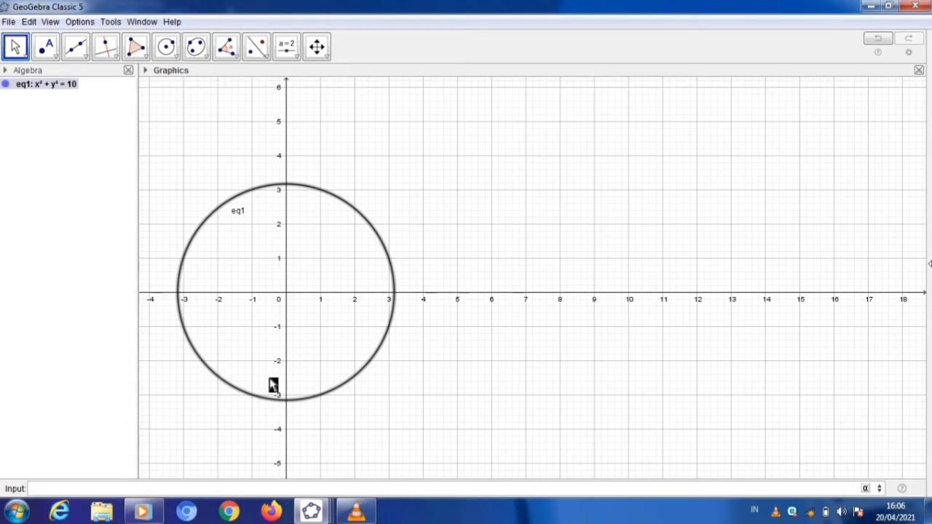
Hide the label of the circle x² + y² = 10 in the graphics view
{"action": "left_click_drag", "start_coordinate": [201, 194], "coordinate": [270, 179]}
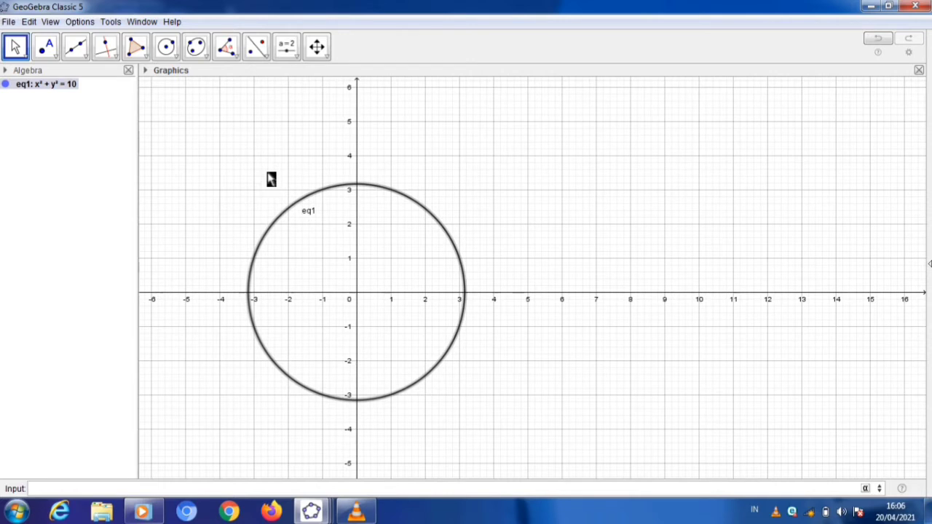
{"action": "right_click", "coordinate": [312, 218]}
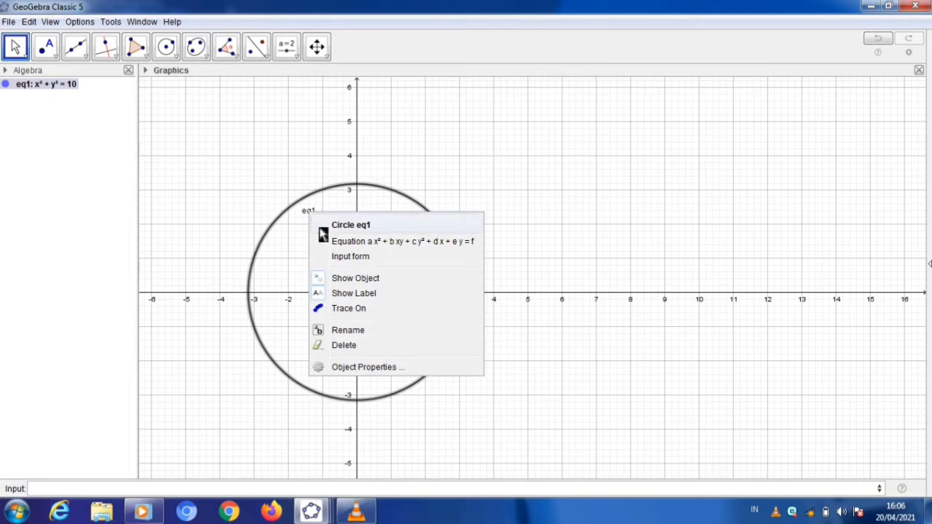
{"action": "left_click", "coordinate": [349, 294]}
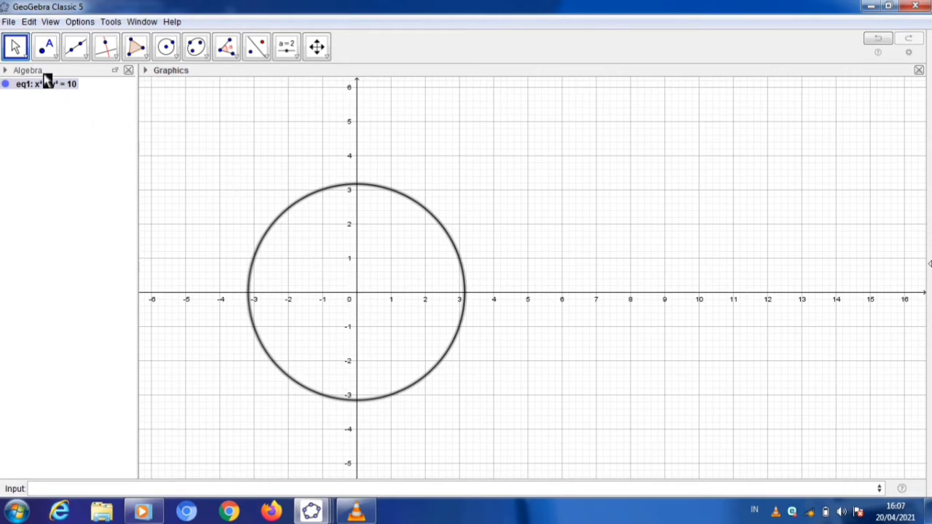
Place a point on the circle at (-1, 3) with the Point tool, and undo the placement
{"action": "left_click", "coordinate": [51, 51]}
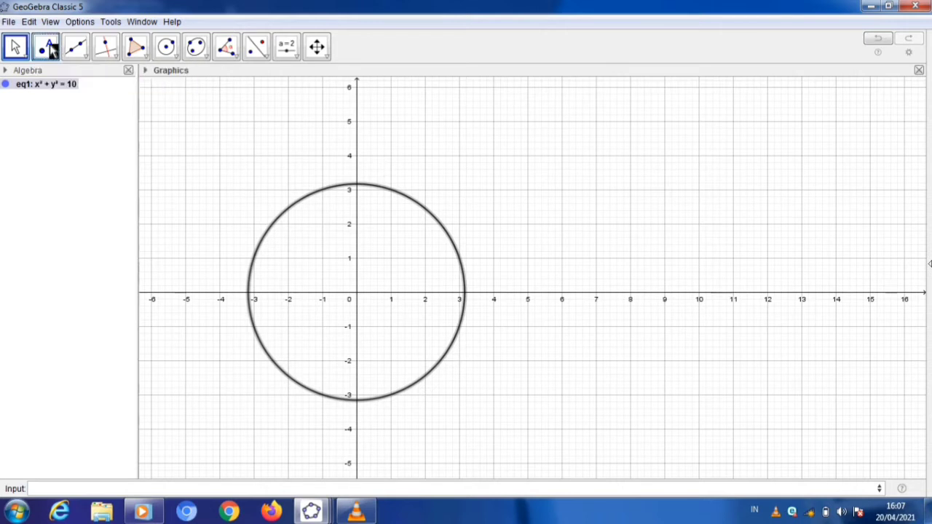
{"action": "left_click", "coordinate": [51, 49]}
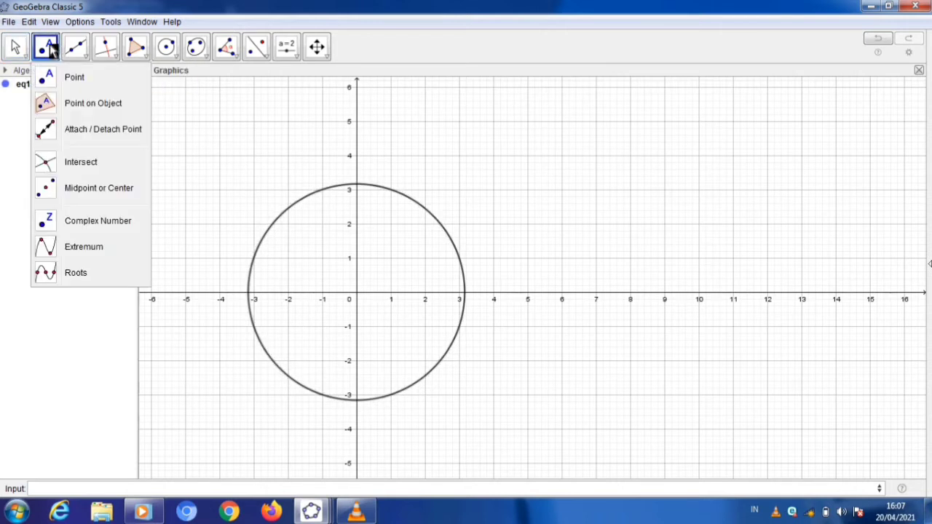
{"action": "left_click", "coordinate": [69, 82]}
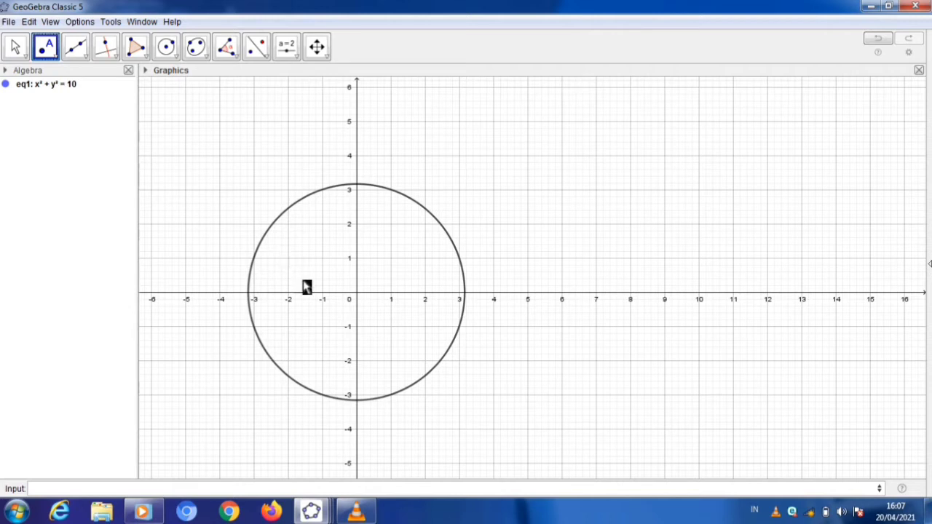
{"action": "left_click", "coordinate": [322, 190]}
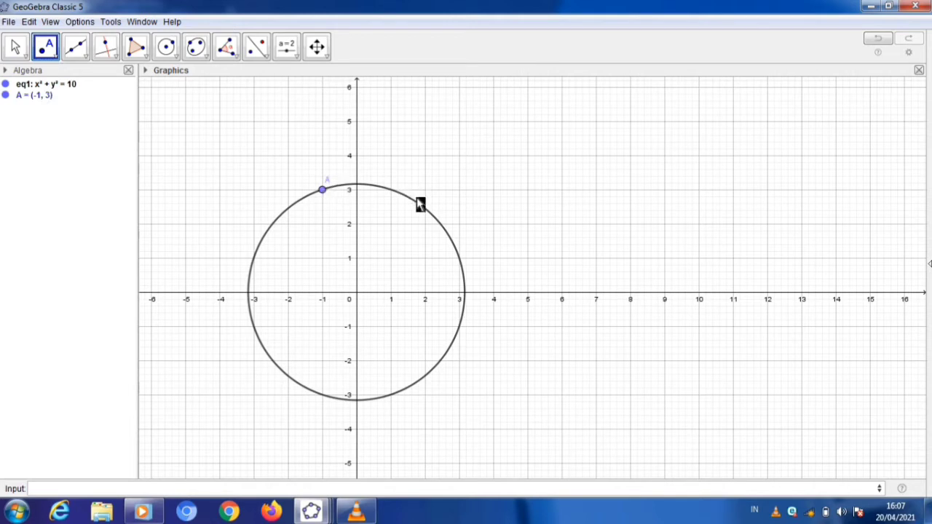
{"action": "left_click", "coordinate": [877, 42]}
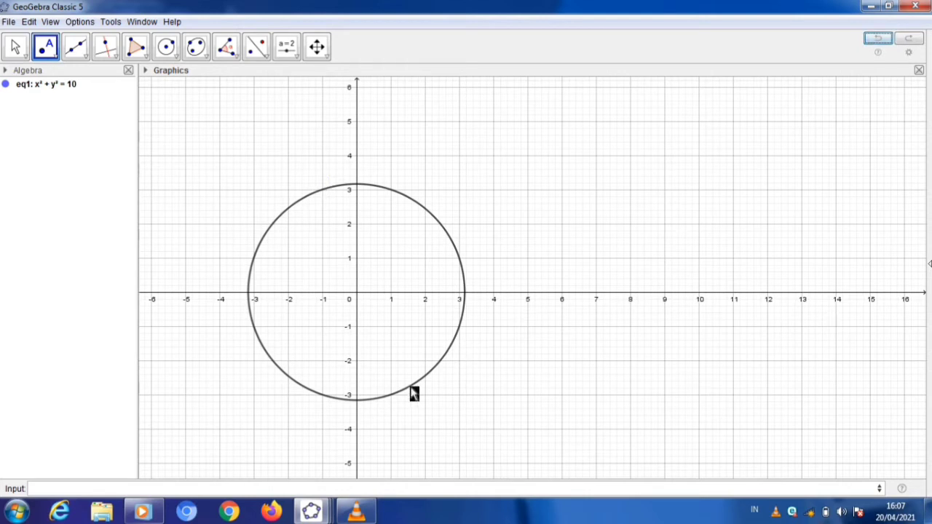
Create a point on the circle by entering the coordinates (-1,3) as an algebraic expression
{"action": "left_click", "coordinate": [255, 489]}
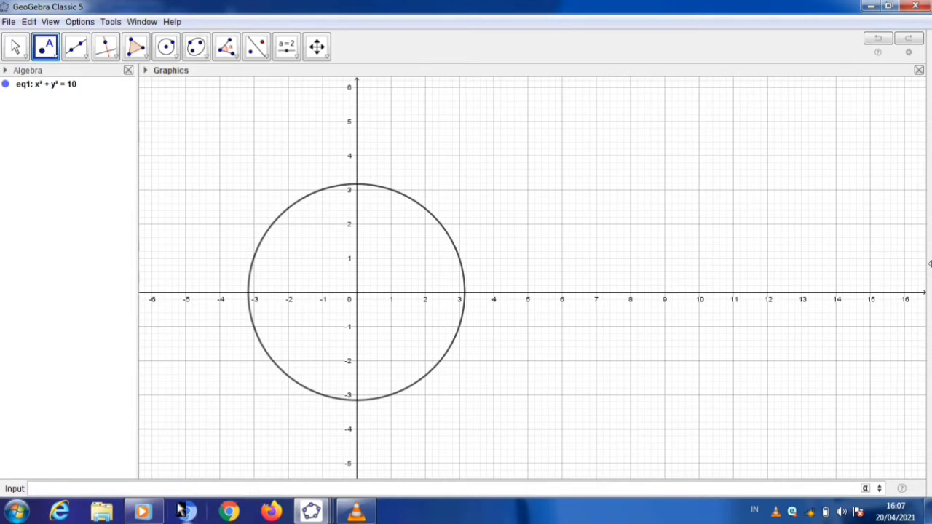
{"action": "type", "text": "("}
{"action": "type", "text": "-1"}
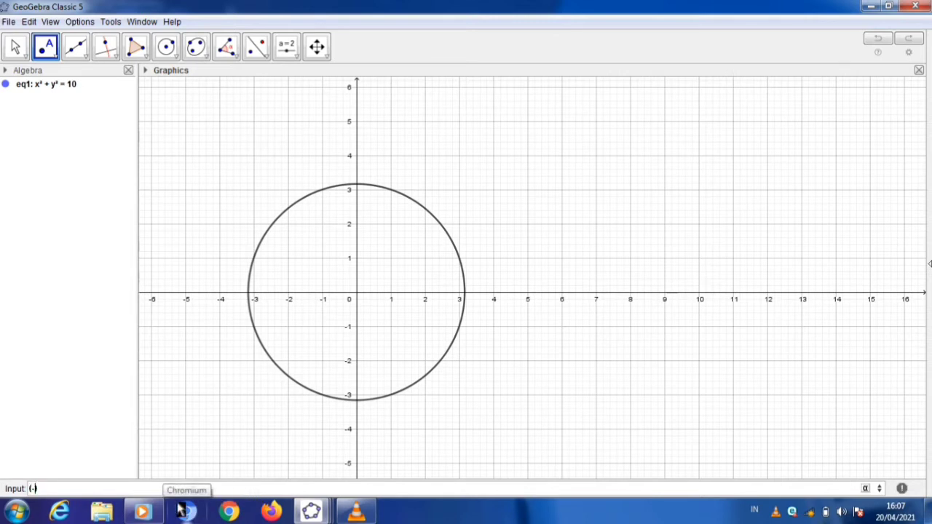
{"action": "type", "text": ",5"}
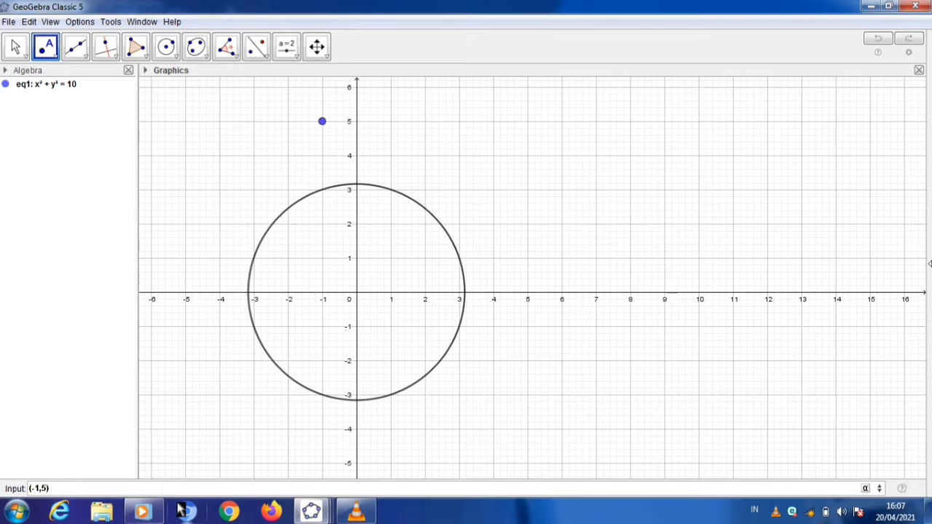
{"action": "key", "text": "BackSpace"}
{"action": "type", "text": "3"}
{"action": "key", "text": "Return"}
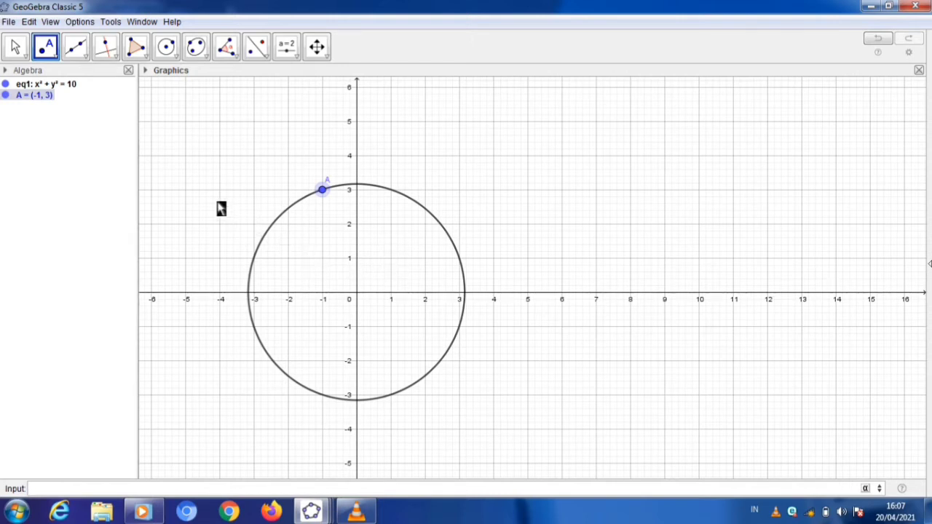
Construct the tangent to the circle x² + y² = 10 through point A
{"action": "left_click", "coordinate": [115, 58]}
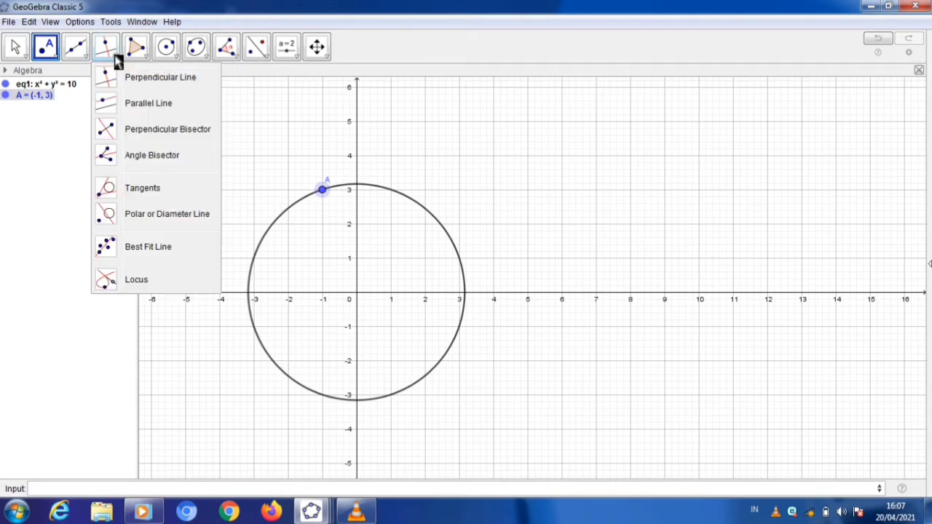
{"action": "left_click", "coordinate": [171, 191]}
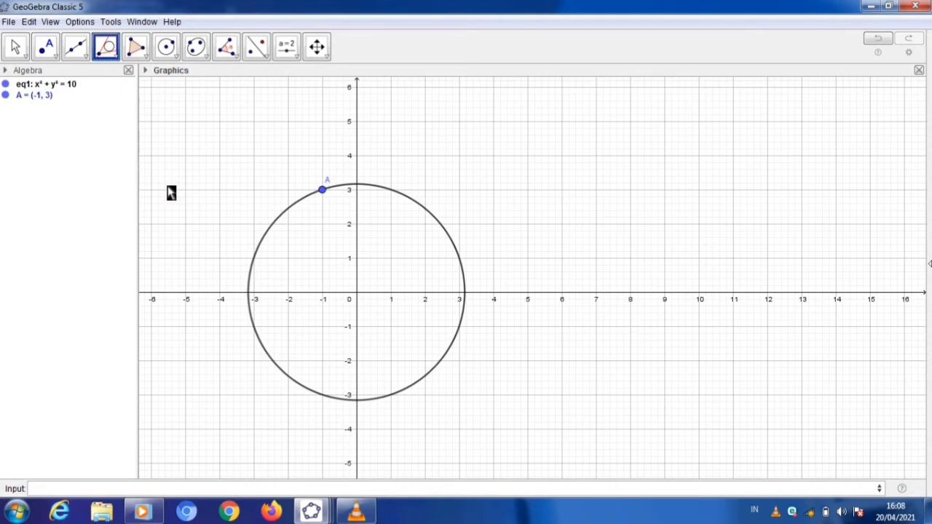
{"action": "left_click", "coordinate": [322, 191]}
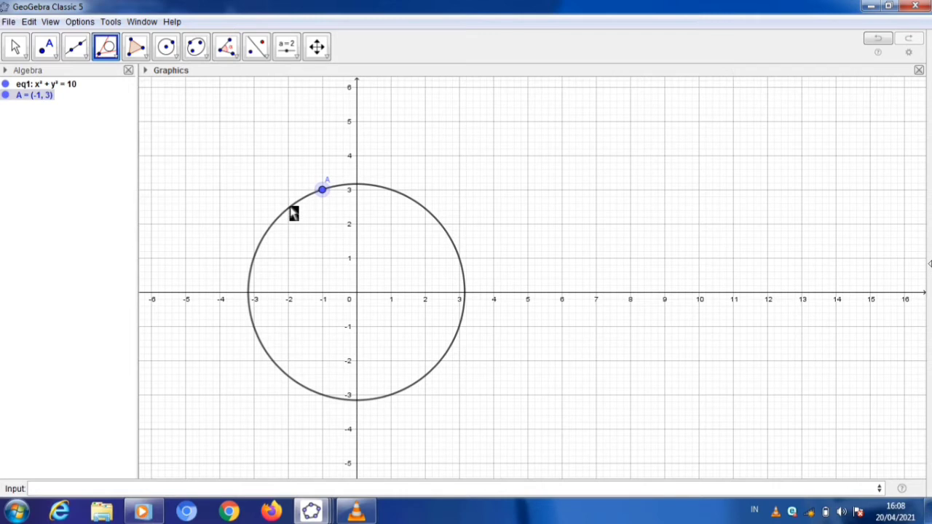
{"action": "left_click", "coordinate": [292, 211]}
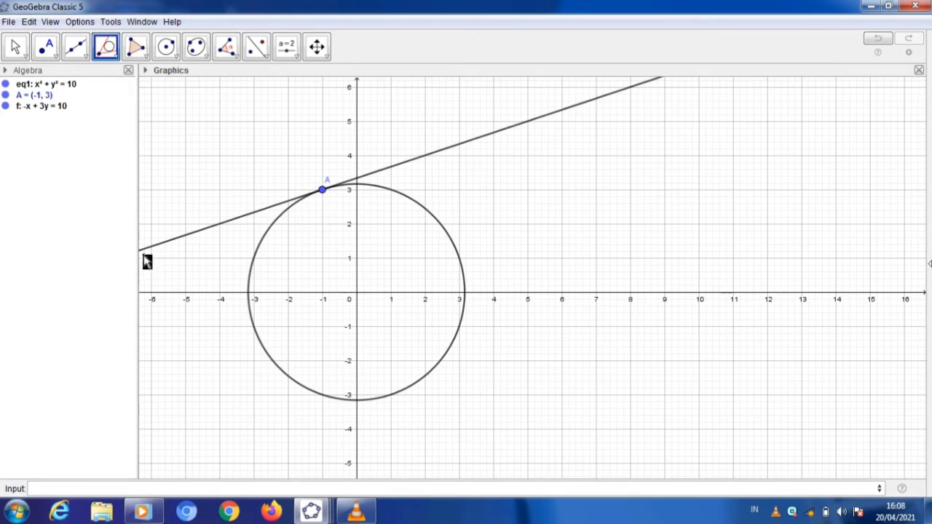
Switch the equation of tangent line f through A to the form ax + by + c = 0
{"action": "left_click", "coordinate": [17, 49]}
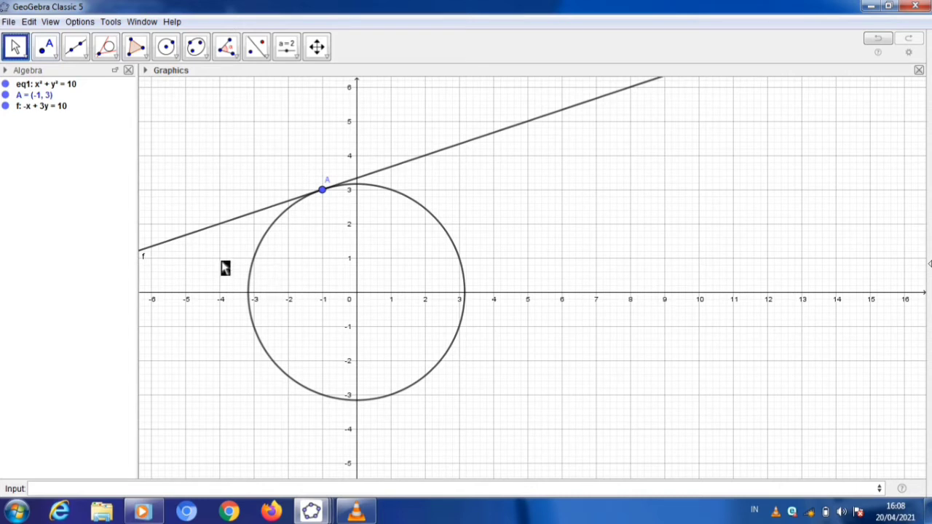
{"action": "left_click_drag", "start_coordinate": [210, 282], "coordinate": [256, 279]}
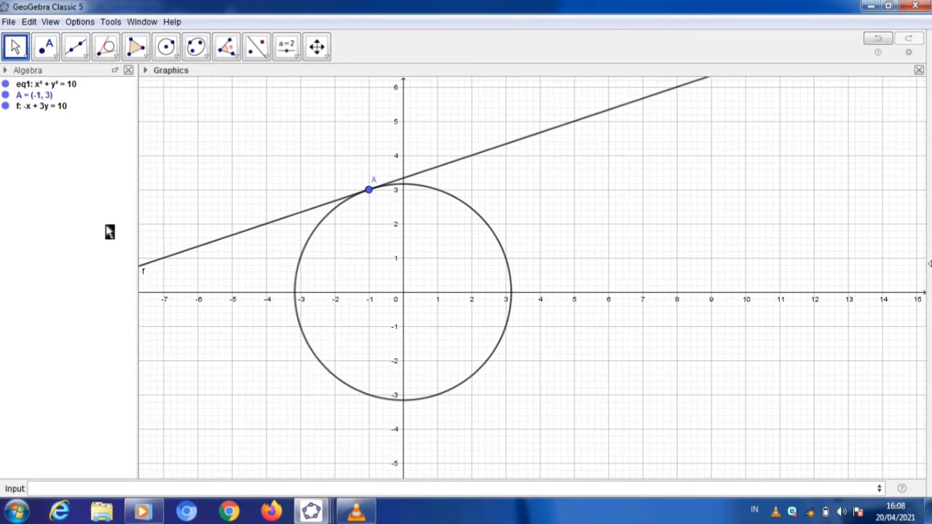
{"action": "right_click", "coordinate": [63, 110]}
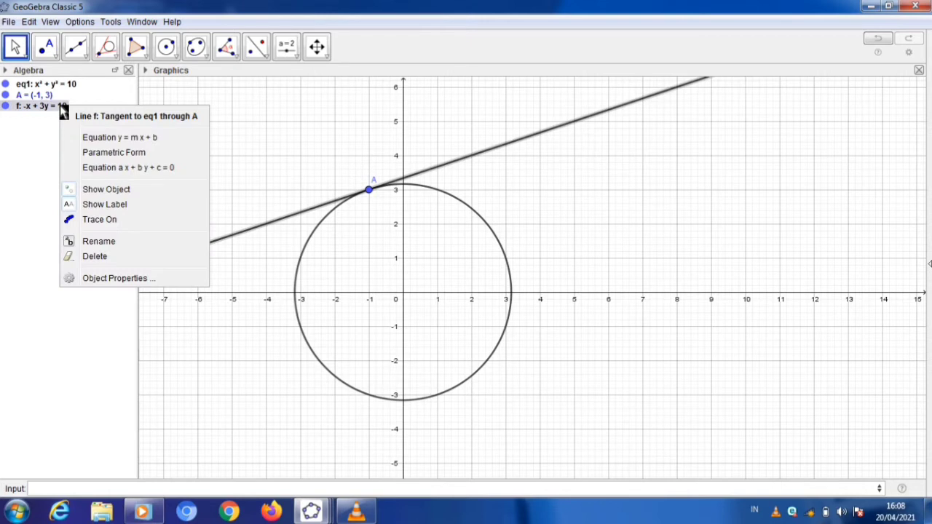
{"action": "left_click", "coordinate": [102, 172]}
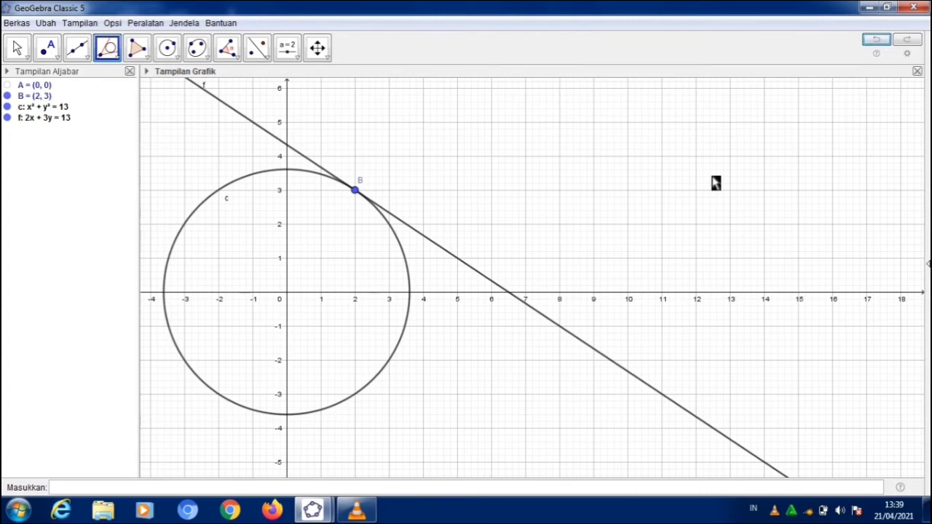
Place a new point outside the circle x² + y² = 13 at (9, 1)
{"action": "left_click", "coordinate": [55, 48]}
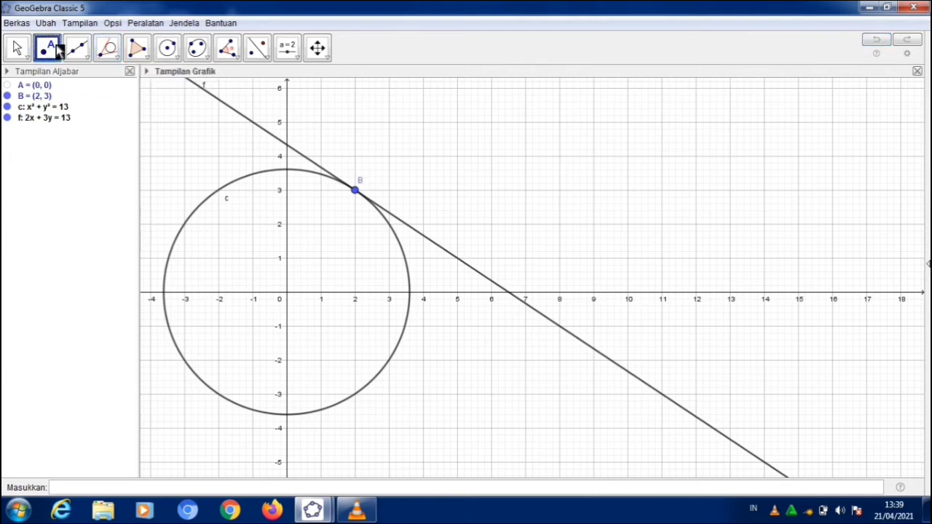
{"action": "left_click", "coordinate": [59, 51]}
{"action": "left_click", "coordinate": [85, 85]}
{"action": "left_click", "coordinate": [594, 259]}
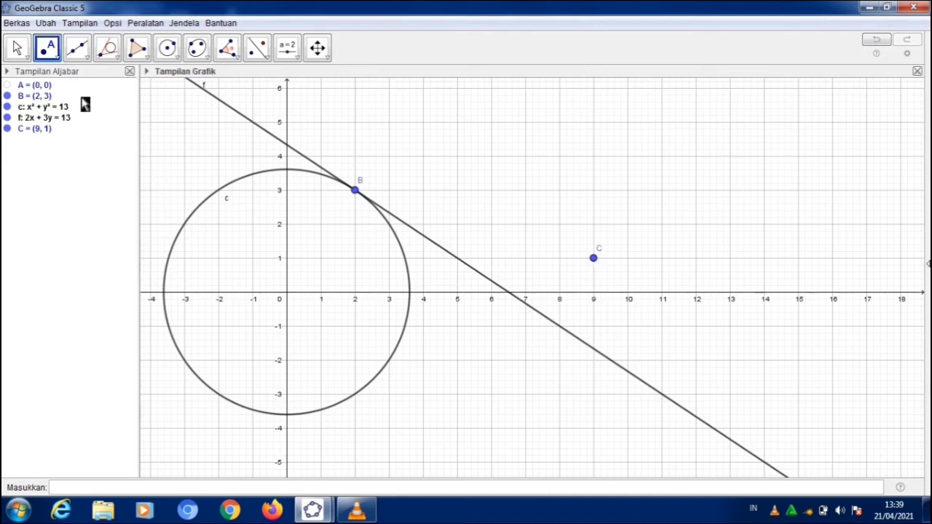
Construct the tangents from point C (9, 1) to the circle x² + y² = 13
{"action": "left_click", "coordinate": [119, 58]}
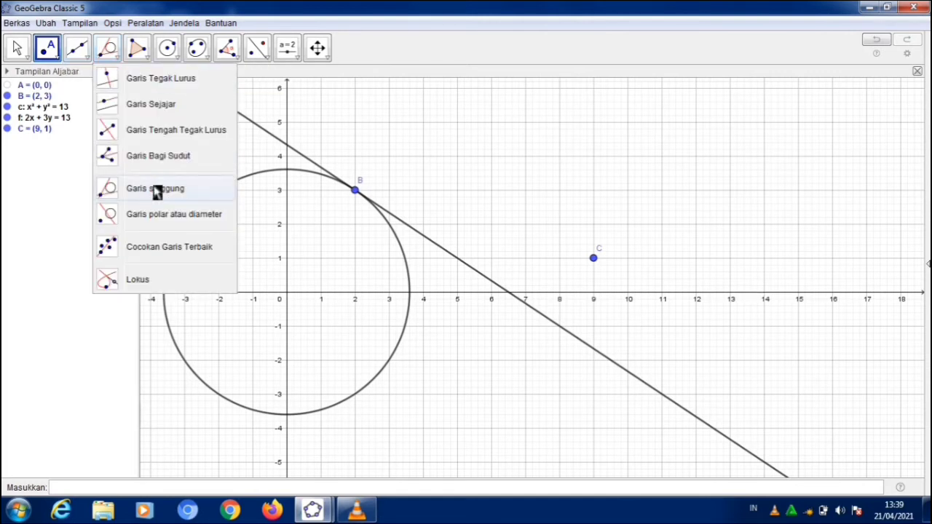
{"action": "left_click", "coordinate": [157, 190]}
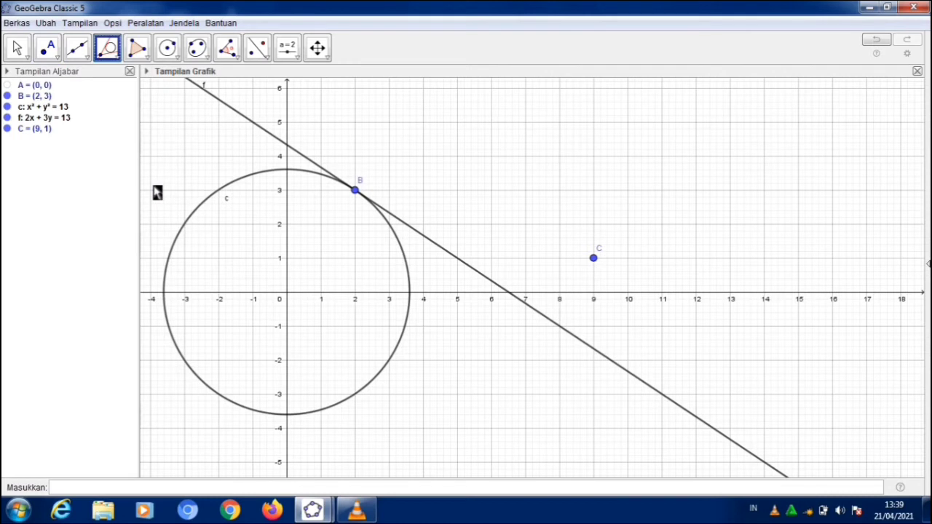
{"action": "left_click", "coordinate": [592, 259]}
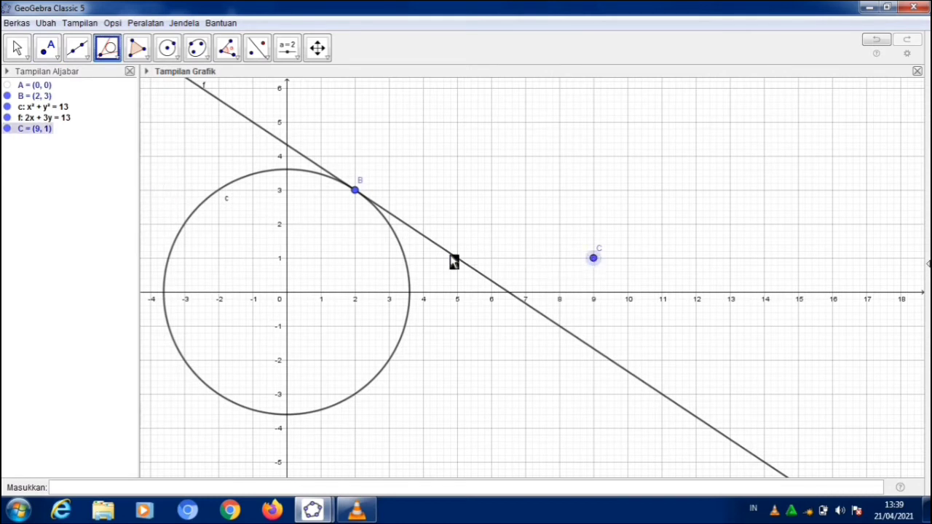
{"action": "left_click", "coordinate": [408, 263]}
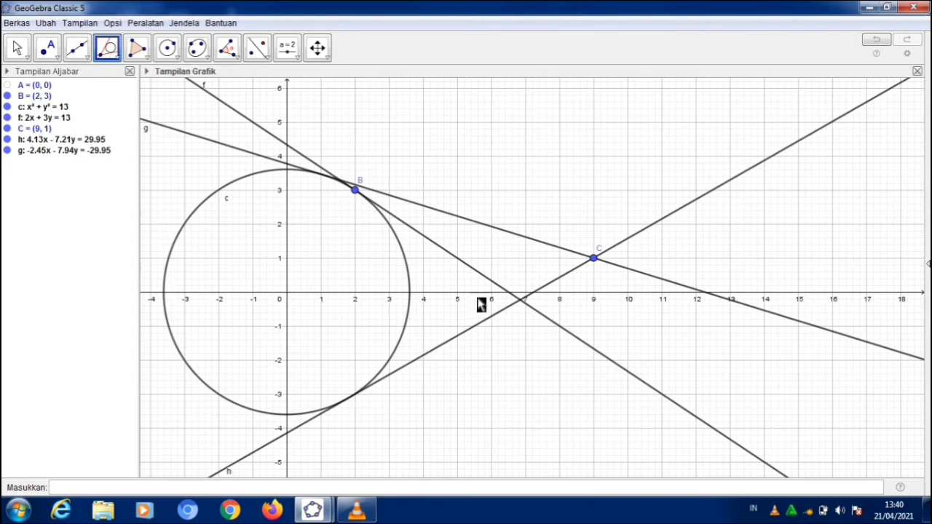
Hide tangent line f and its point of tangency B on the circle
{"action": "right_click", "coordinate": [459, 260]}
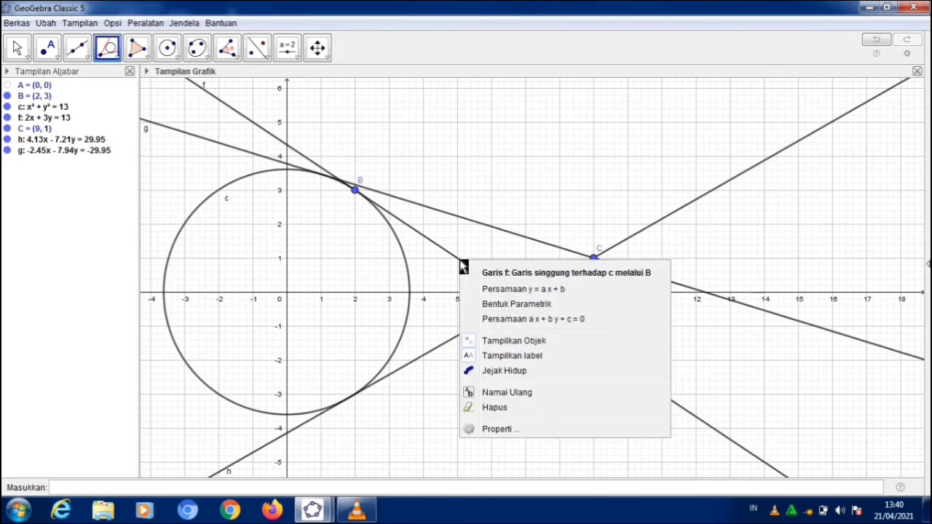
{"action": "left_click", "coordinate": [502, 342]}
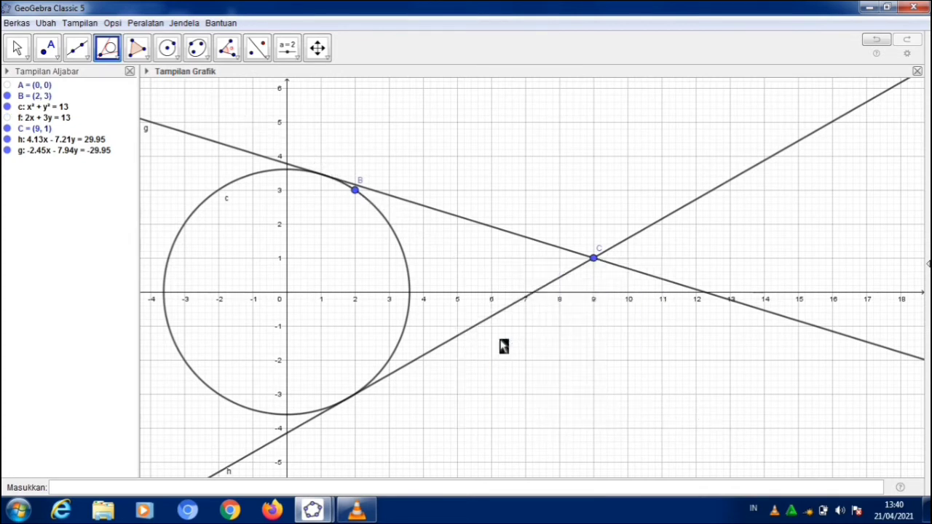
{"action": "right_click", "coordinate": [357, 192]}
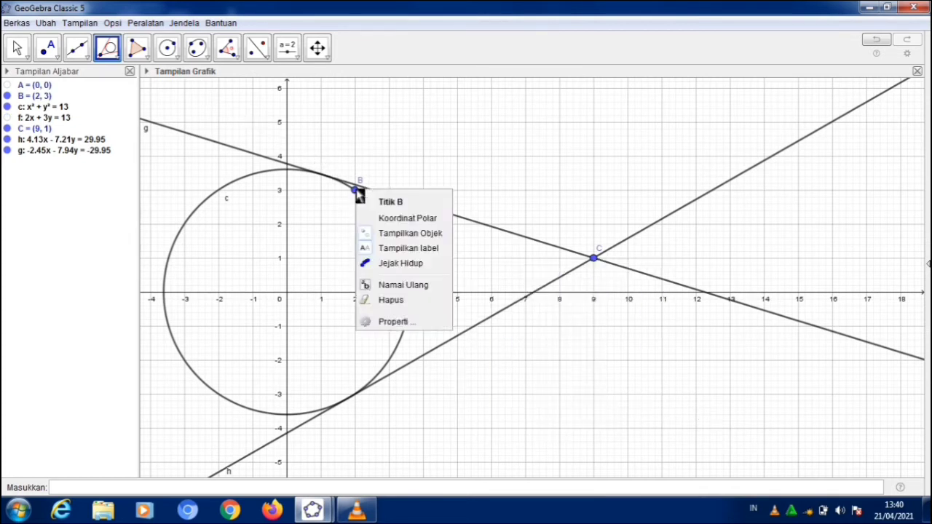
{"action": "left_click", "coordinate": [400, 233]}
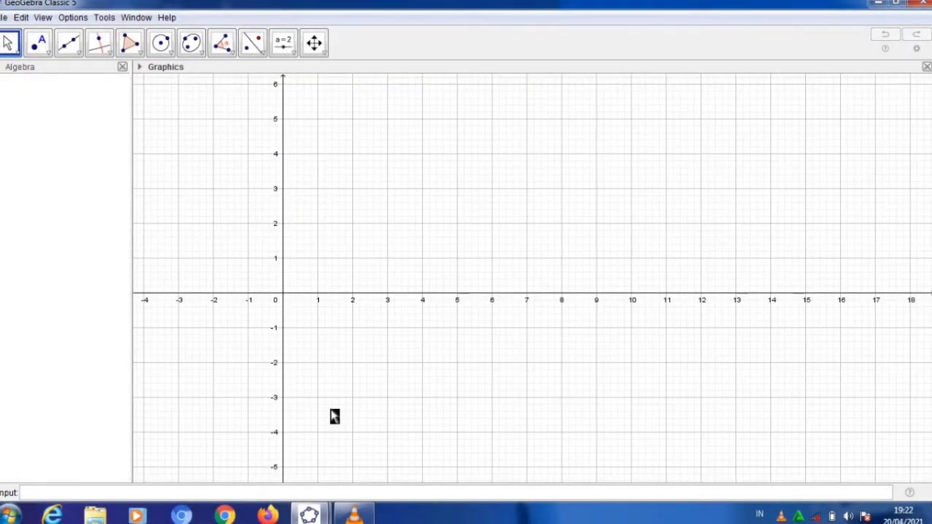
Create a circle in the empty worksheet by entering the equation x^2+y^2+4x-2y-15=0
{"action": "left_click", "coordinate": [77, 495]}
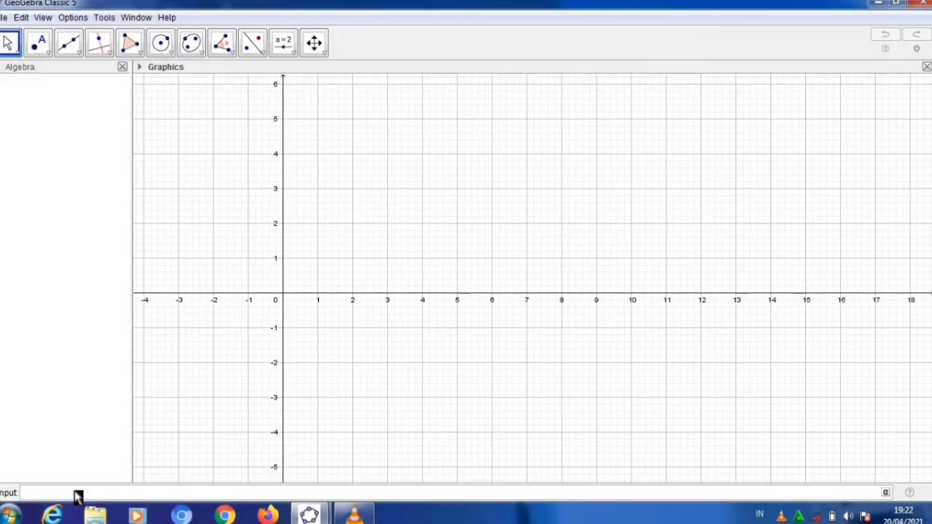
{"action": "type", "text": "x^"}
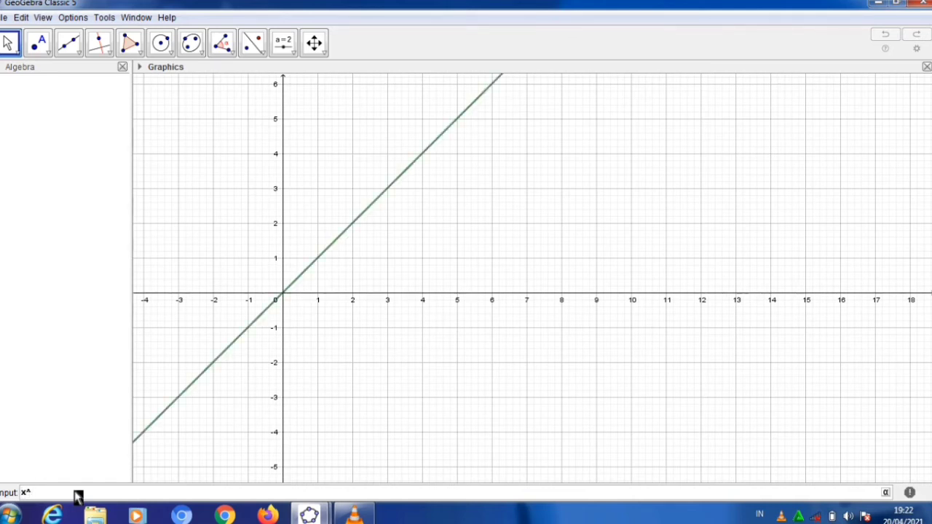
{"action": "type", "text": "2+"}
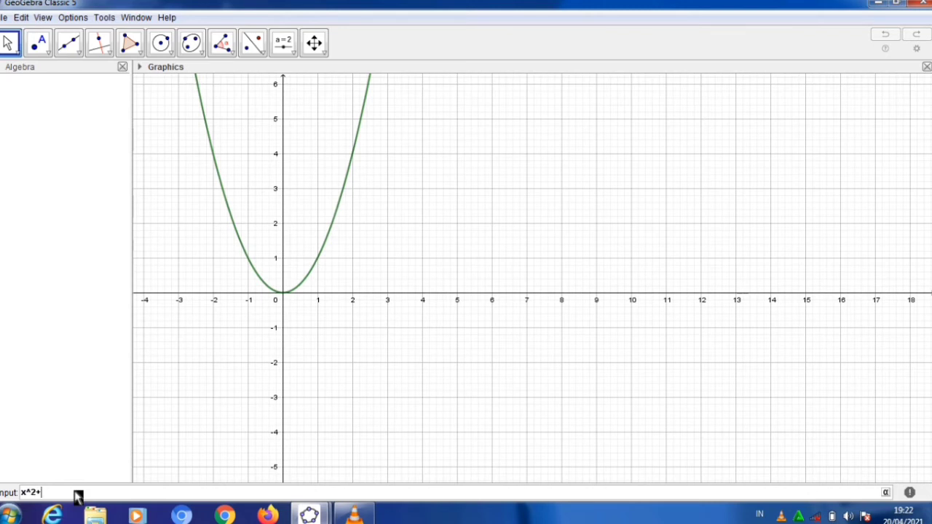
{"action": "type", "text": "y^"}
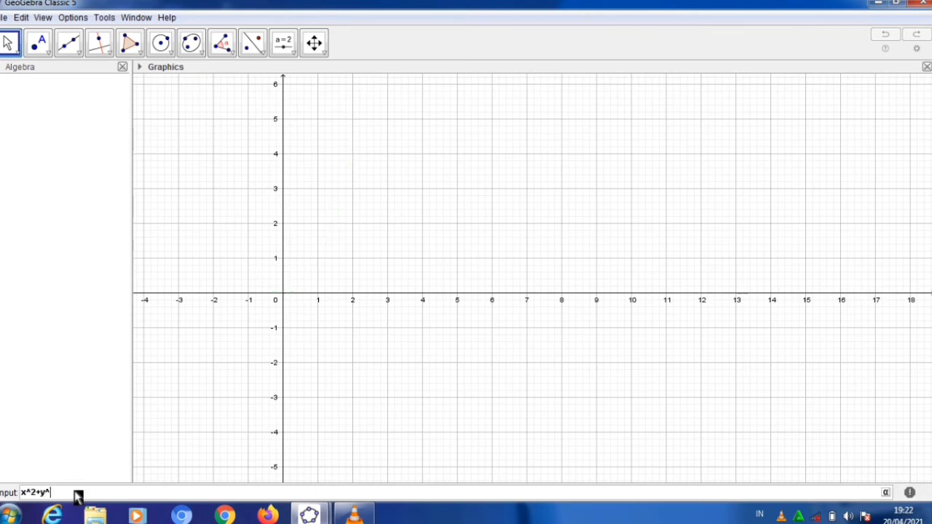
{"action": "type", "text": "2+4x-2y-15=0"}
{"action": "key", "text": "Return"}
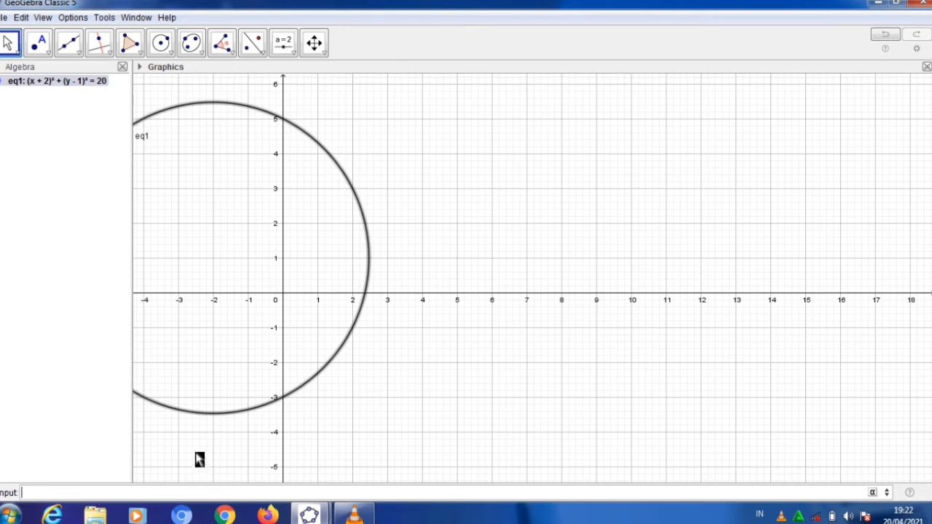
Hide the eq1 label of the circle
{"action": "left_click_drag", "start_coordinate": [197, 454], "coordinate": [326, 422]}
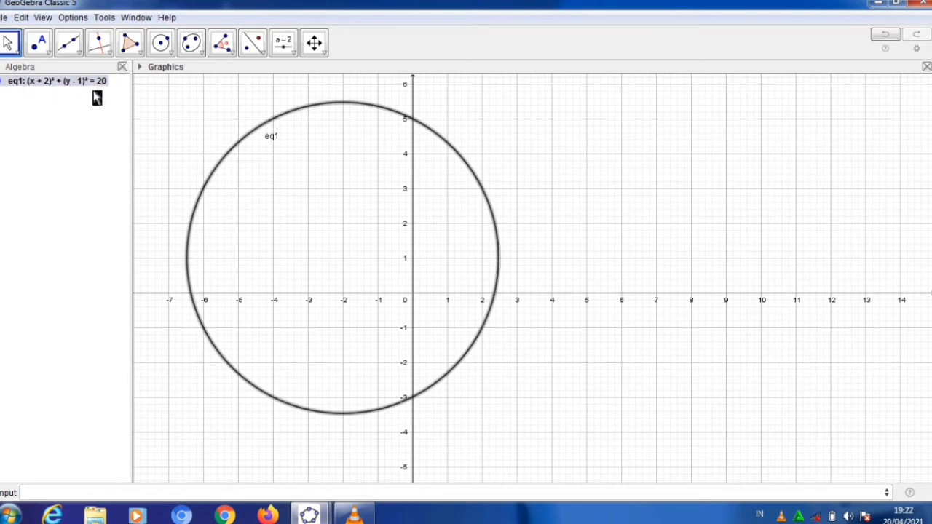
{"action": "right_click", "coordinate": [270, 137]}
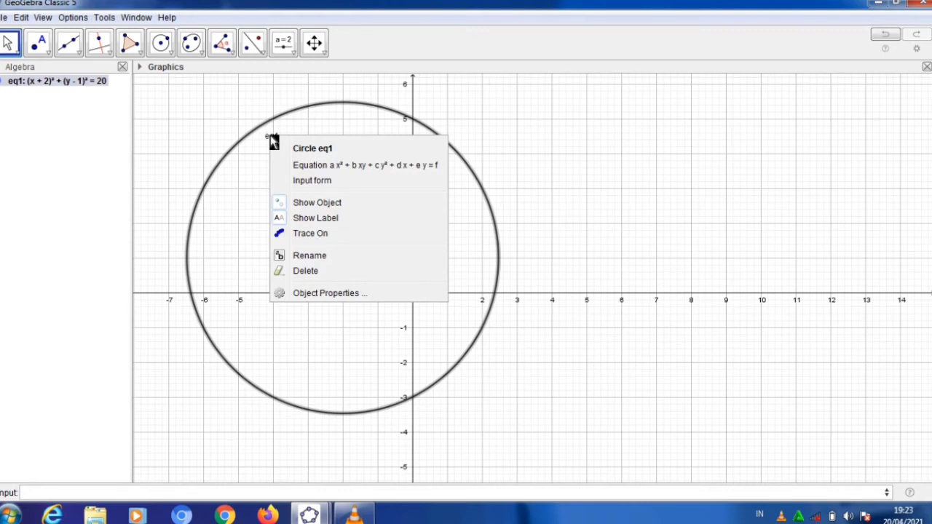
{"action": "left_click", "coordinate": [323, 219]}
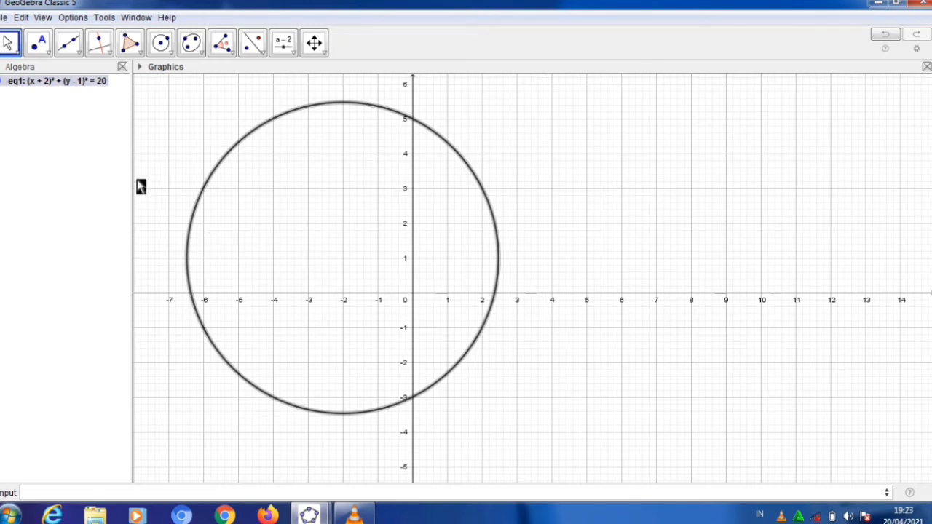
Place a point outside the circle at (8, 1) with the Point tool and undo it
{"action": "left_click", "coordinate": [45, 46]}
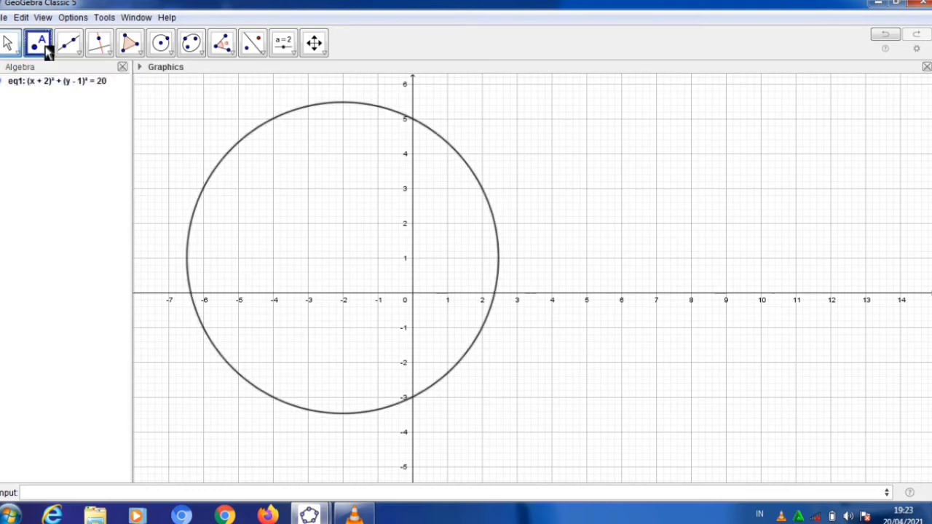
{"action": "left_click", "coordinate": [48, 53]}
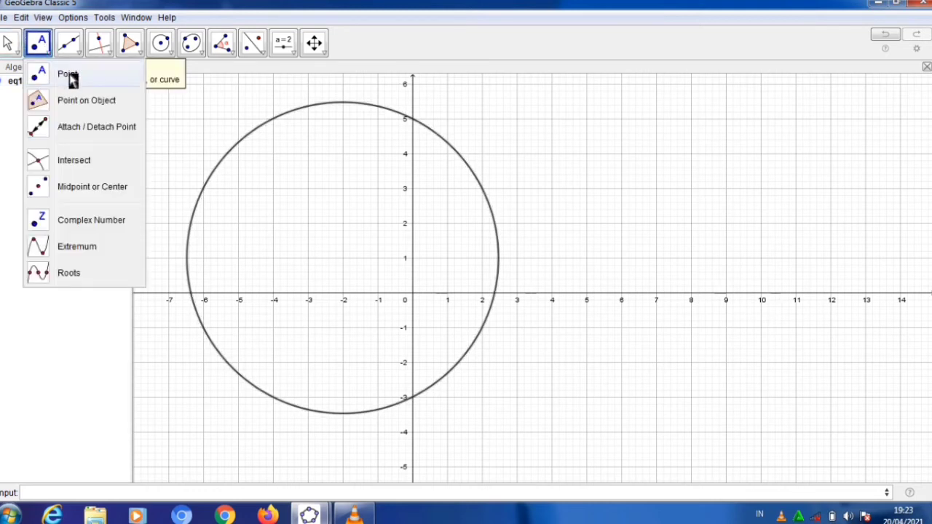
{"action": "left_click", "coordinate": [71, 79]}
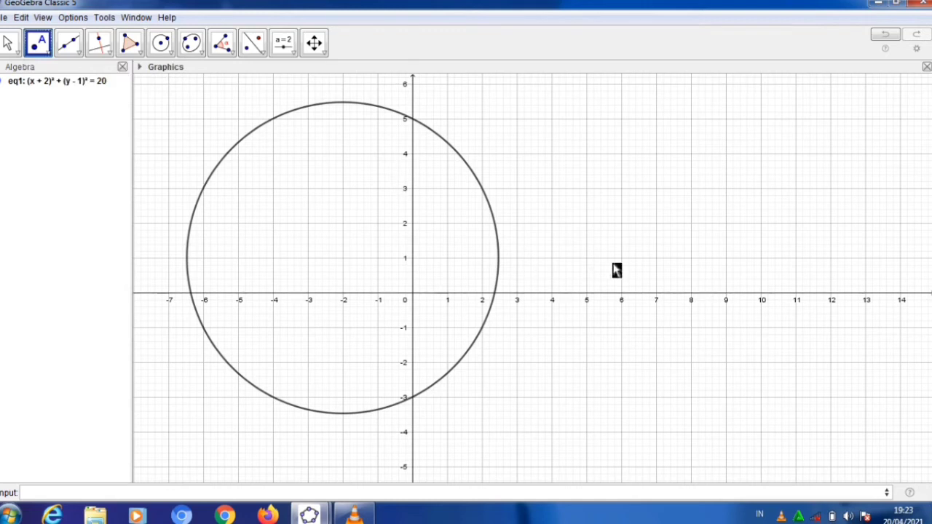
{"action": "left_click", "coordinate": [692, 259]}
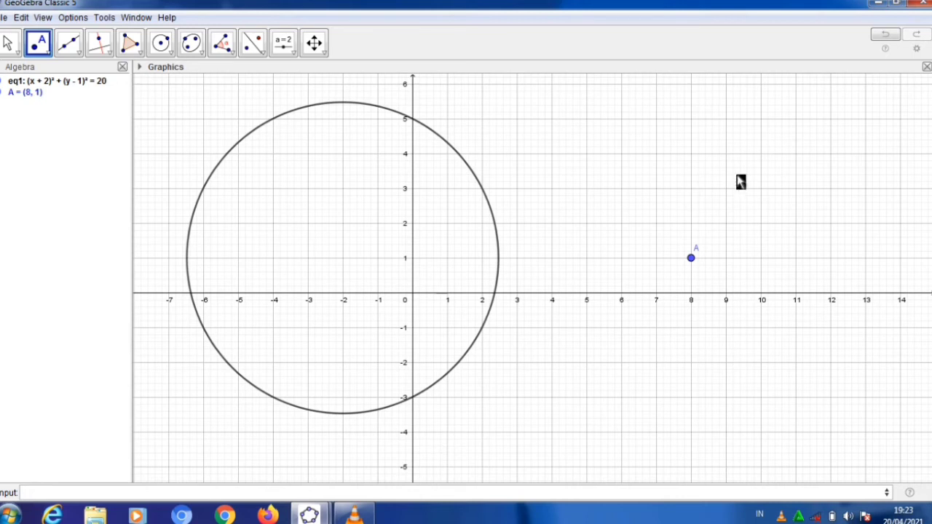
{"action": "left_click", "coordinate": [880, 36]}
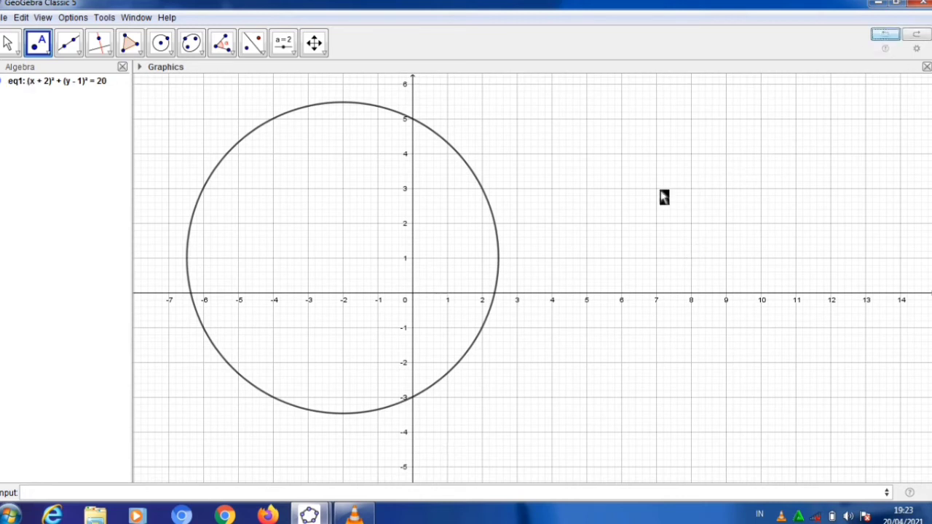
Create a point outside the circle by entering the coordinates (8, 1) as an algebraic expression
{"action": "left_click", "coordinate": [189, 494]}
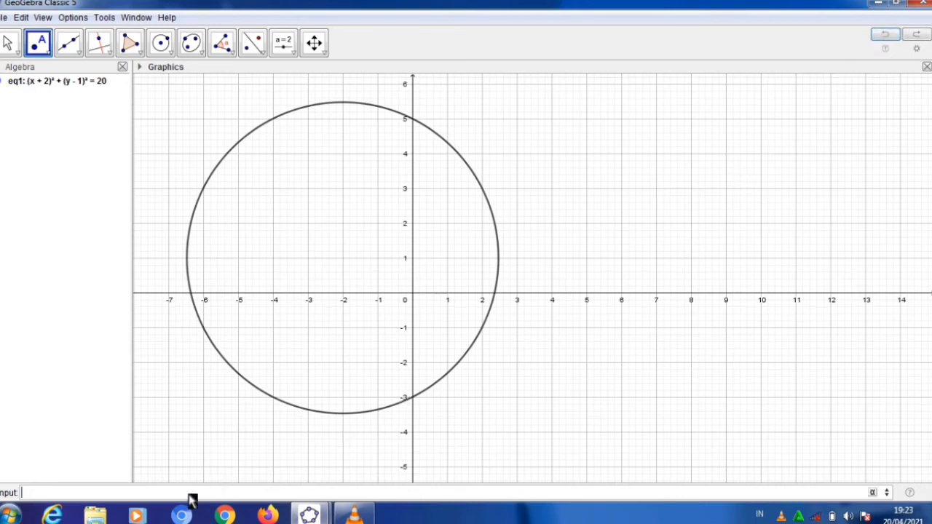
{"action": "type", "text": "(8, 1"}
{"action": "key", "text": "Return"}
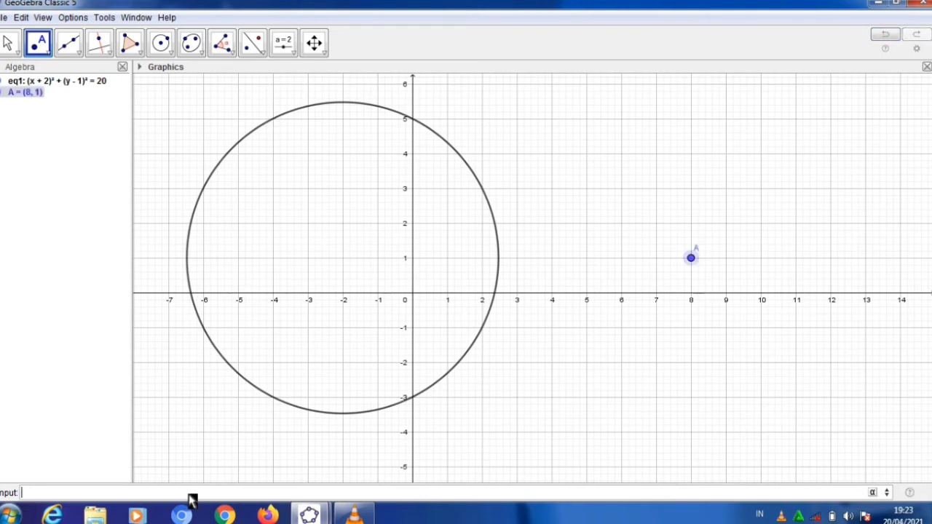
Rename the point at (8, 1) to B
{"action": "right_click", "coordinate": [697, 254]}
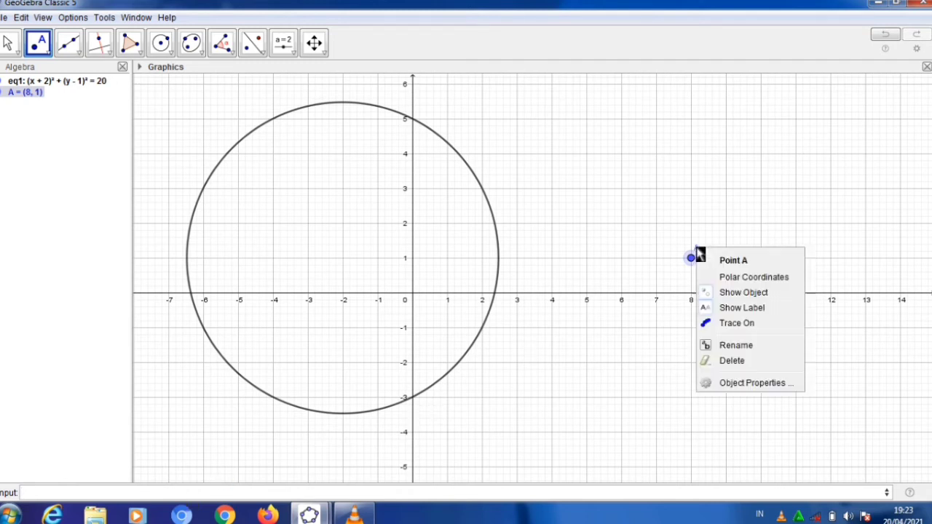
{"action": "left_click", "coordinate": [727, 347]}
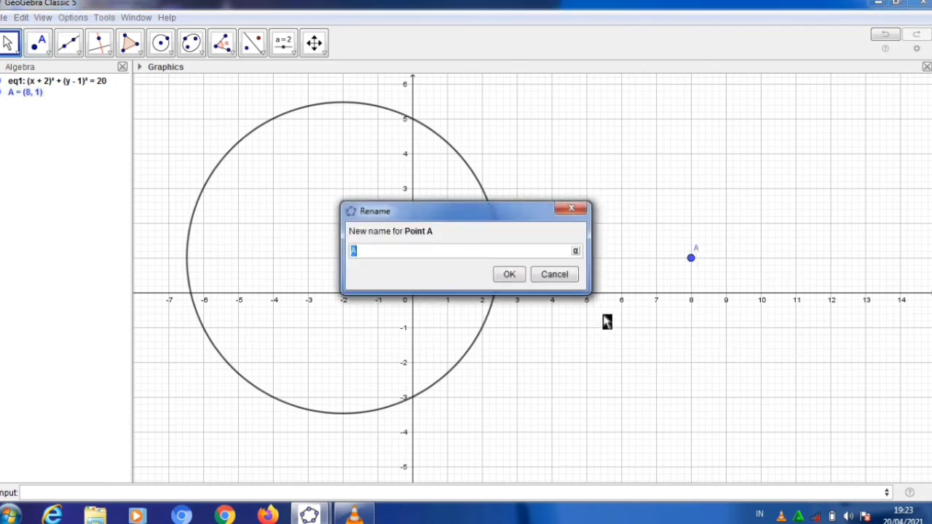
{"action": "type", "text": "b"}
{"action": "key", "text": "BackSpace"}
{"action": "type", "text": "B"}
{"action": "left_click", "coordinate": [513, 276]}
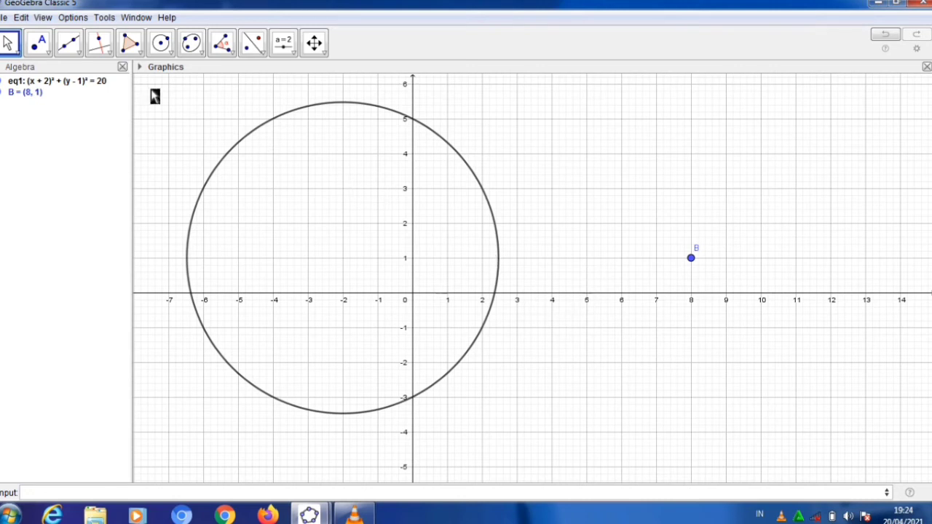
Construct the tangents from point B to the circle (x + 2)² + (y - 1)² = 20
{"action": "left_click", "coordinate": [110, 58]}
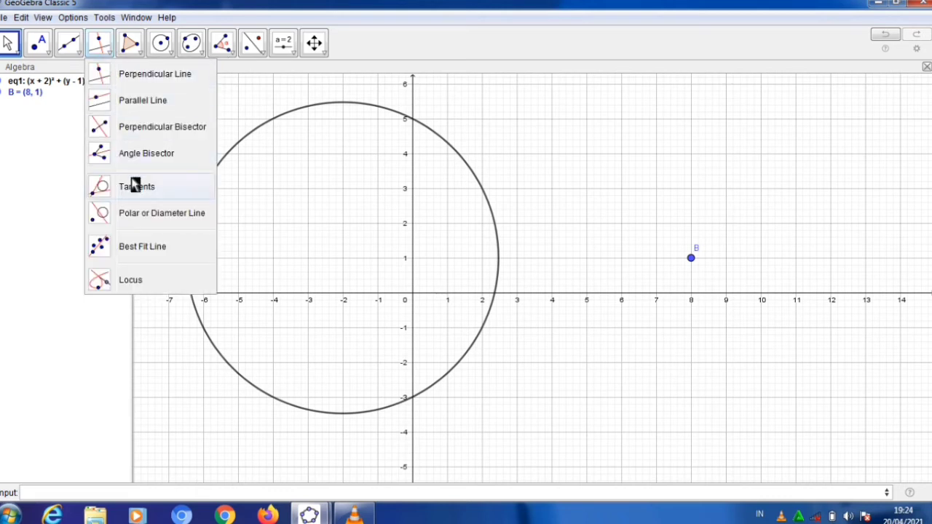
{"action": "left_click", "coordinate": [174, 190]}
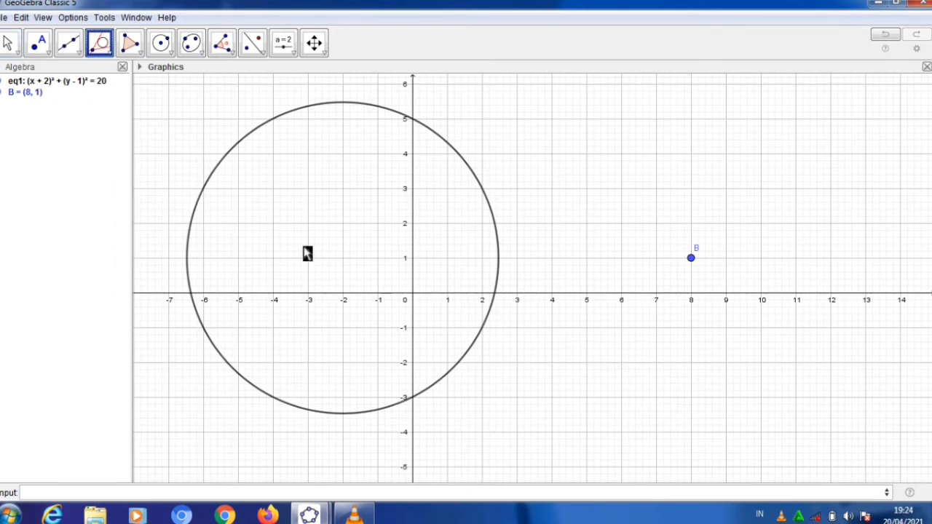
{"action": "left_click", "coordinate": [690, 257]}
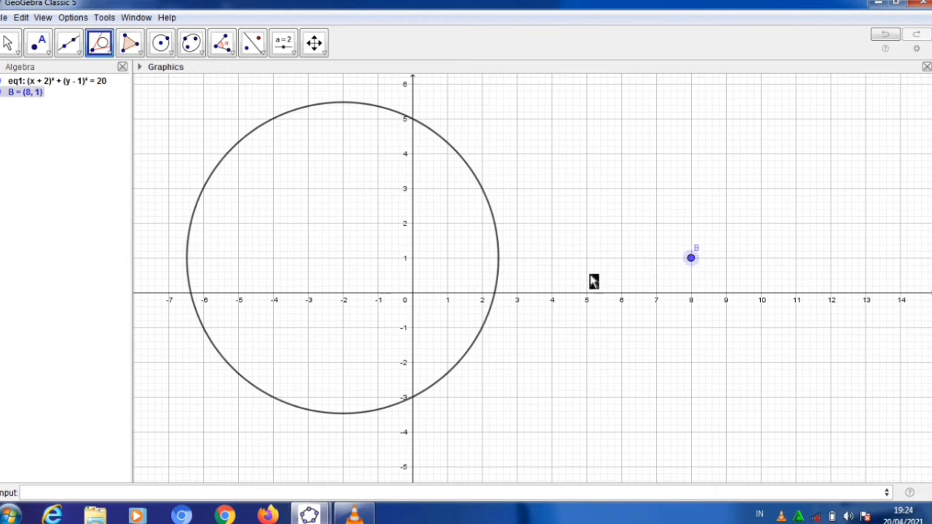
{"action": "left_click", "coordinate": [500, 244]}
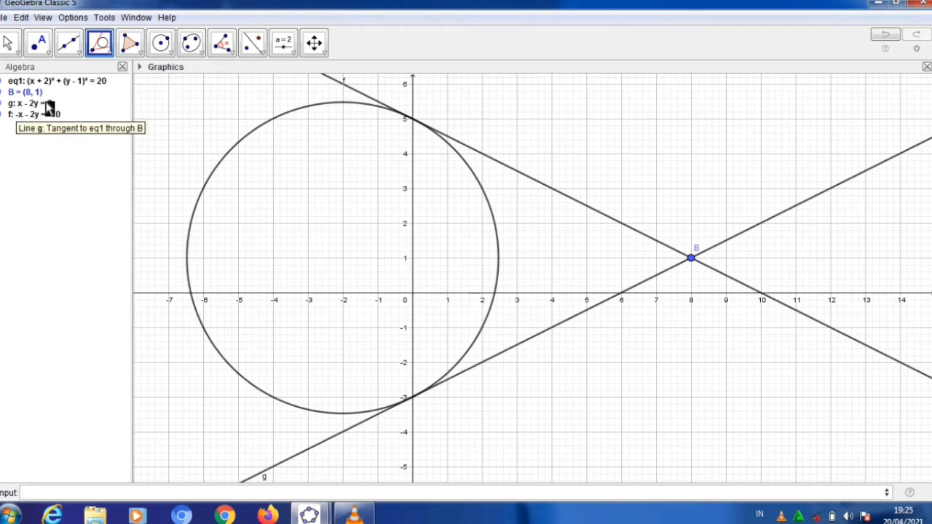
Switch the equation of tangent g to the form ax + by + c = 0 and return it to ax + by = c
{"action": "right_click", "coordinate": [48, 108]}
{"action": "left_click", "coordinate": [79, 166]}
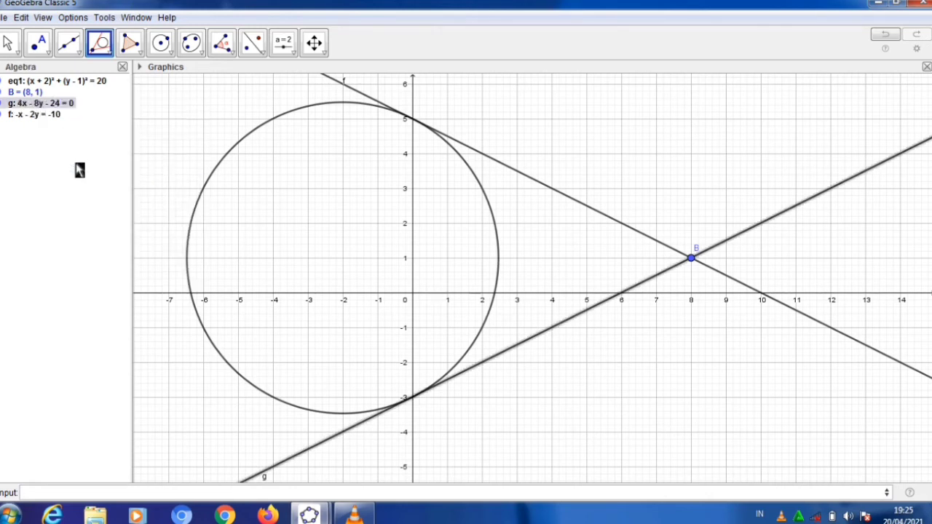
{"action": "right_click", "coordinate": [58, 105]}
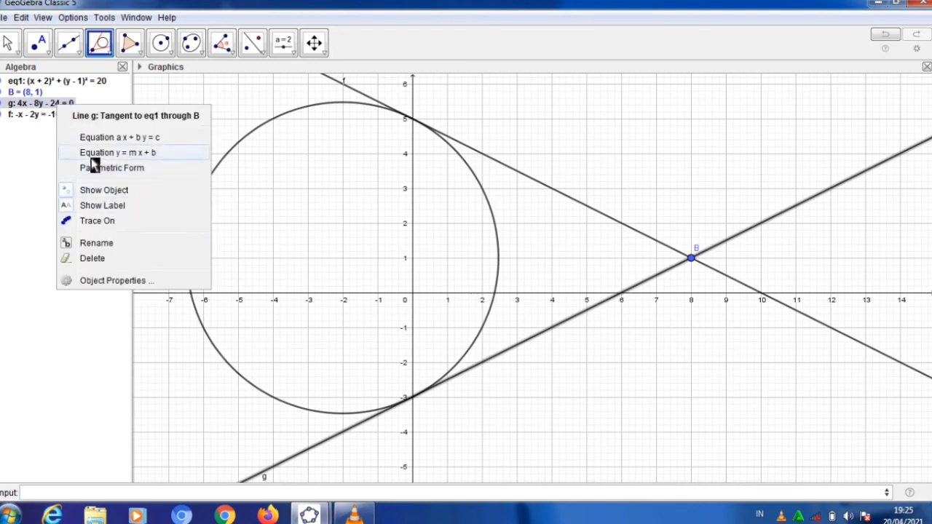
{"action": "left_click", "coordinate": [94, 138]}
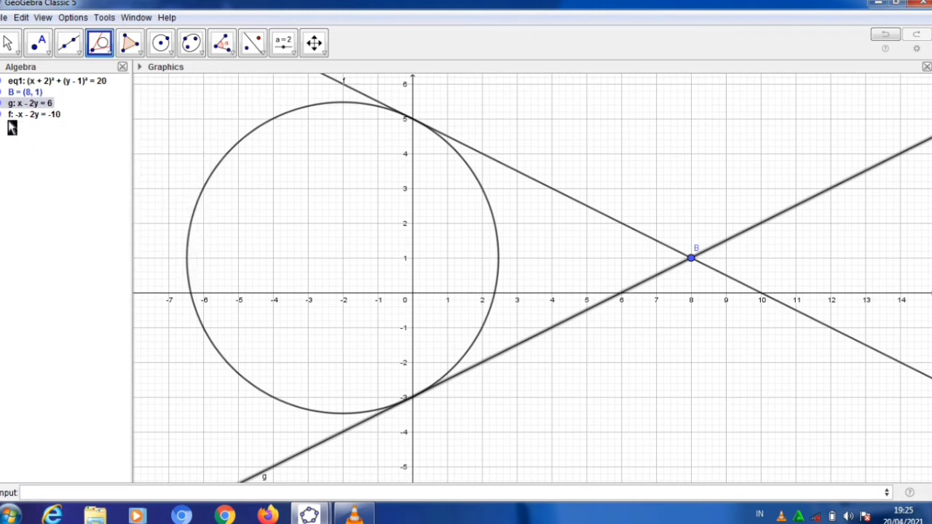
Switch the equation of tangent f to the form ax + by + c = 0 and return it to ax + by = c
{"action": "right_click", "coordinate": [57, 115]}
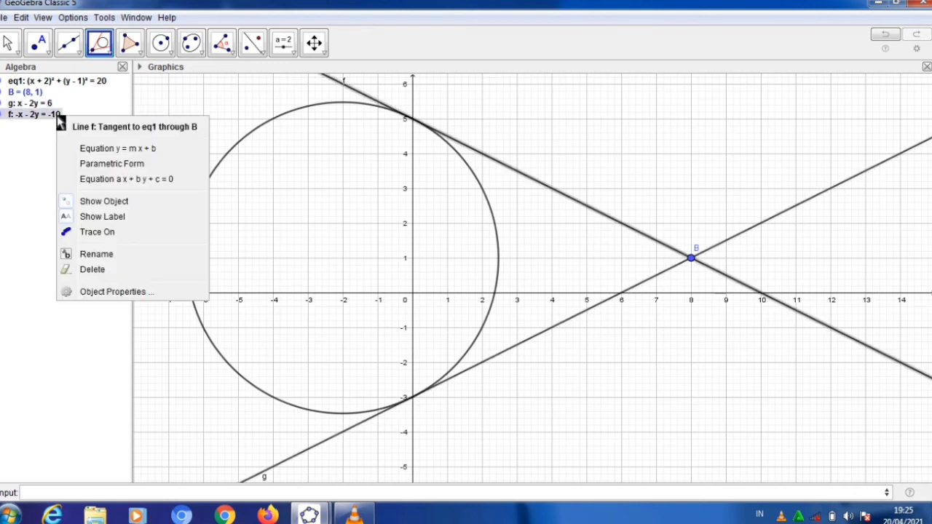
{"action": "left_click", "coordinate": [96, 180]}
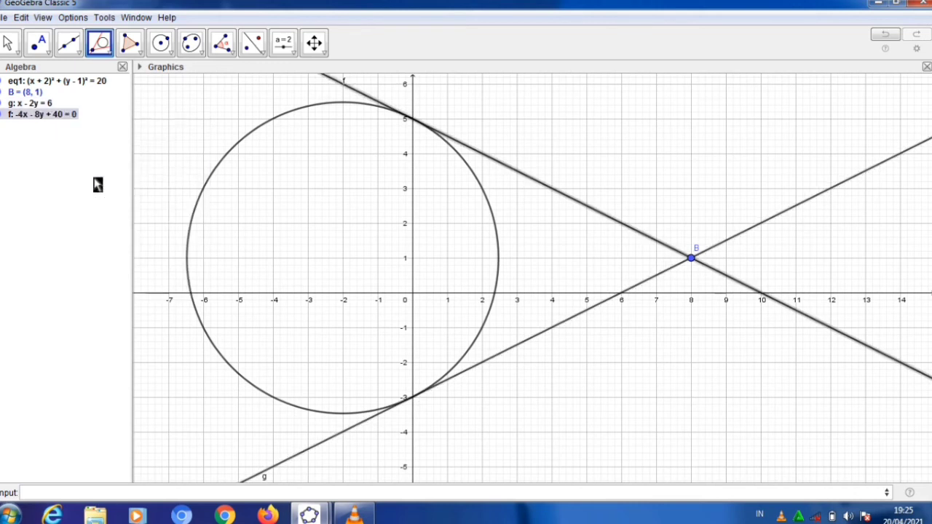
{"action": "right_click", "coordinate": [58, 117]}
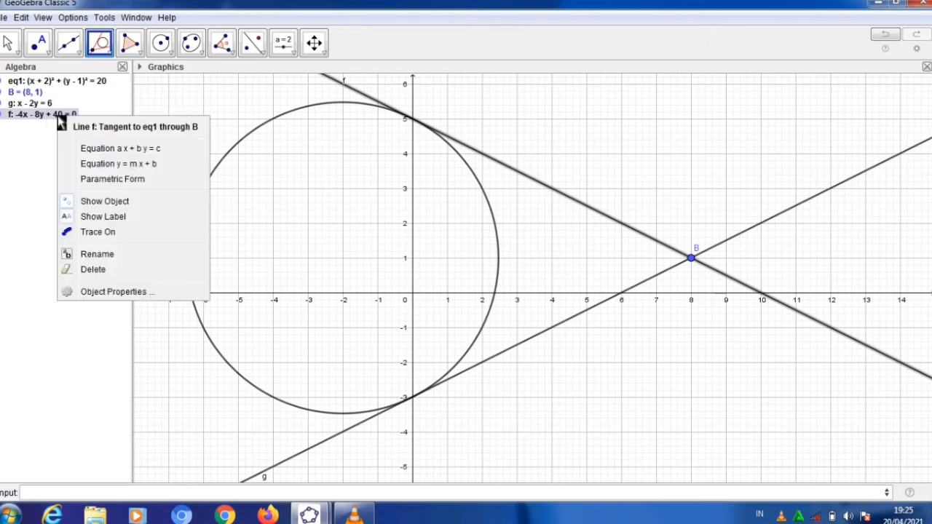
{"action": "left_click", "coordinate": [87, 155]}
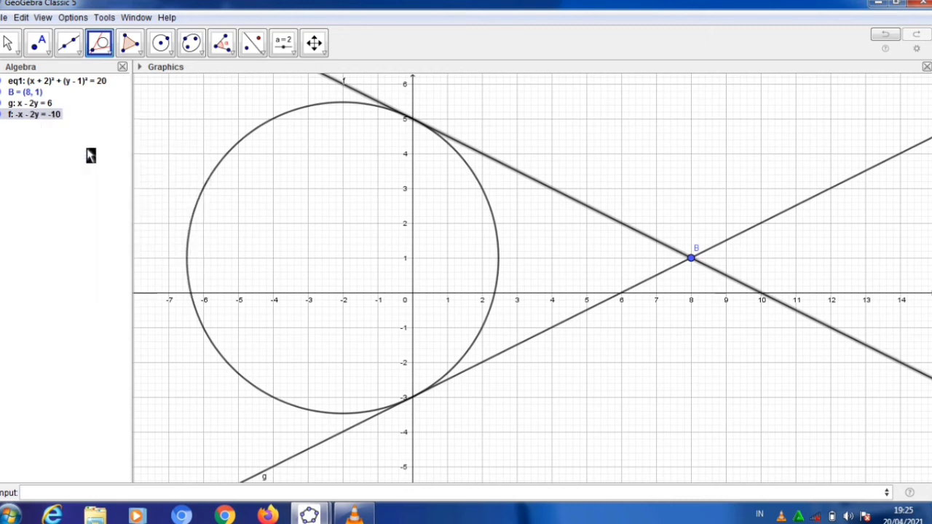
Switch the circle's equation to the expanded form ax² + bxy + cy² + dx + ey = f
{"action": "right_click", "coordinate": [77, 84]}
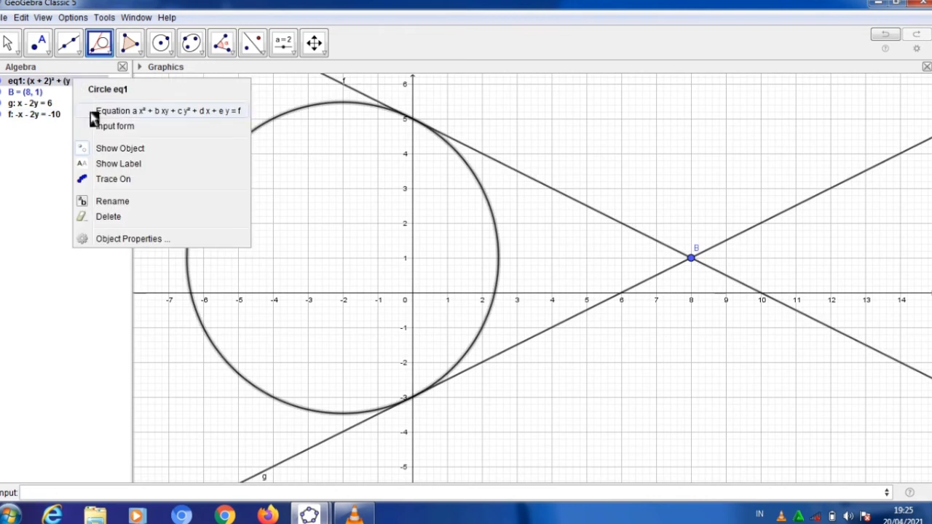
{"action": "left_click", "coordinate": [100, 113]}
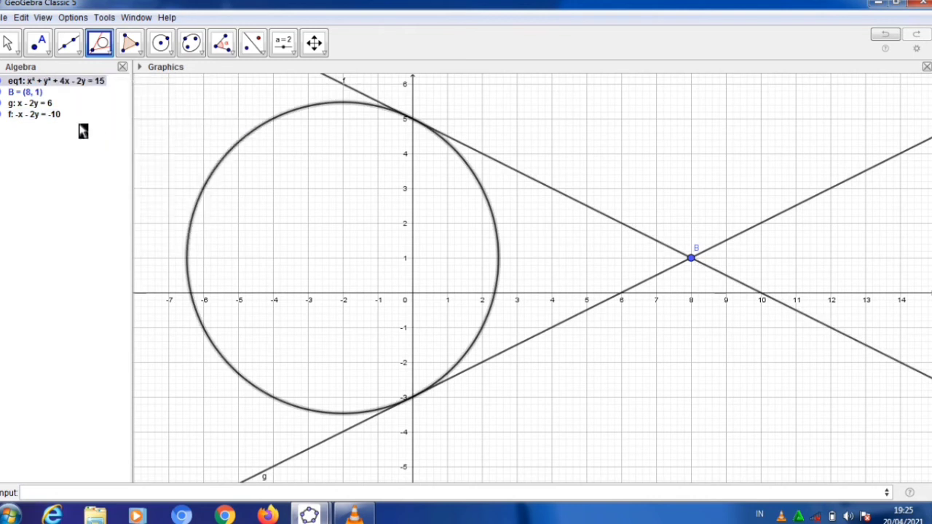